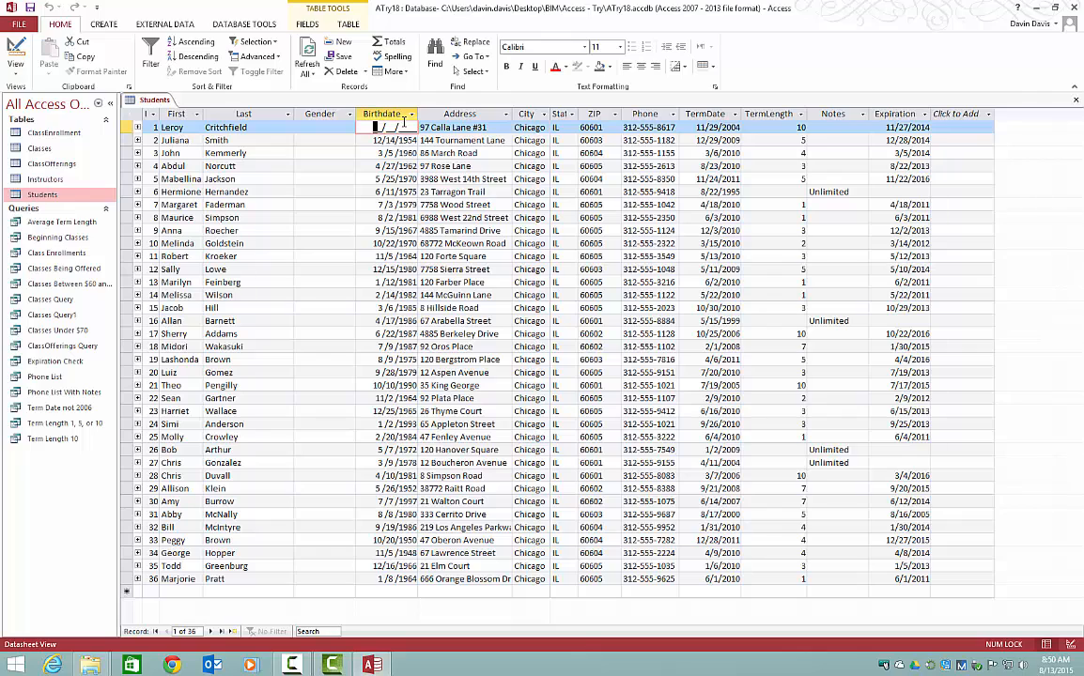
# Step: Fill in the missing birthdate in the first student record
pyautogui.click(897, 193)
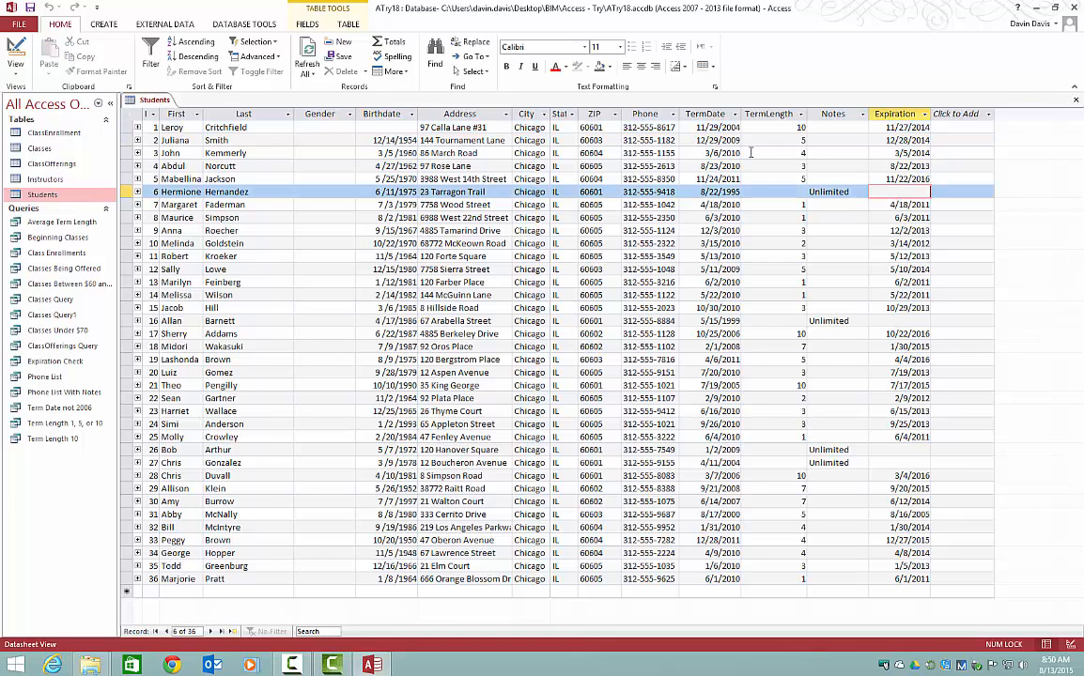
pyautogui.click(374, 124)
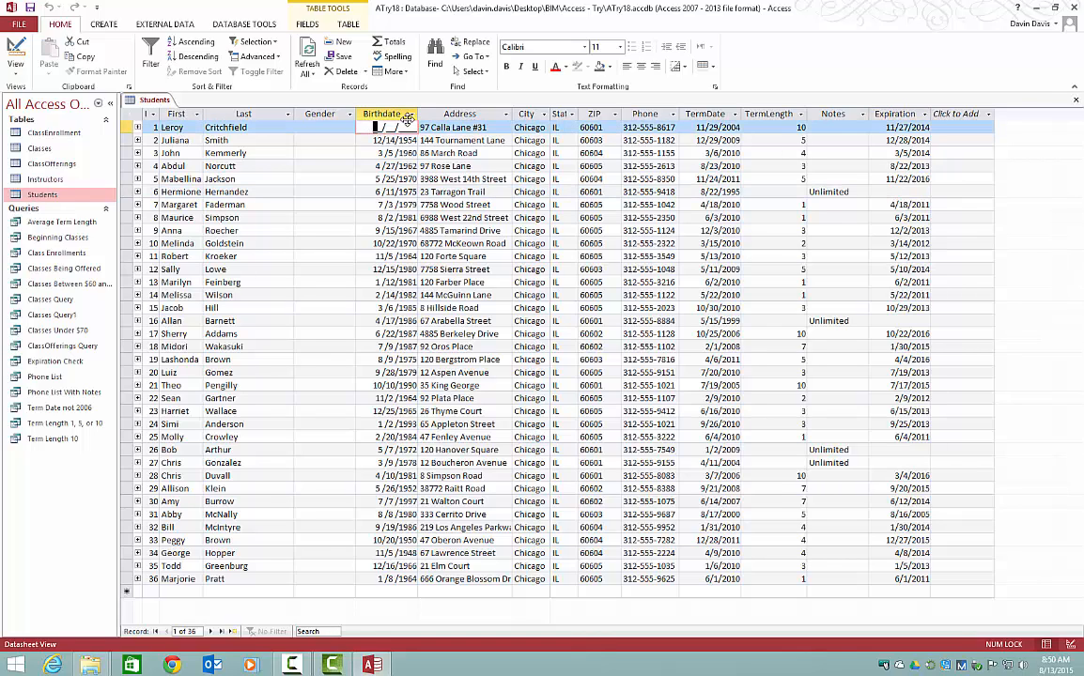
pyautogui.write('01/01/2000')
pyautogui.click(388, 140)
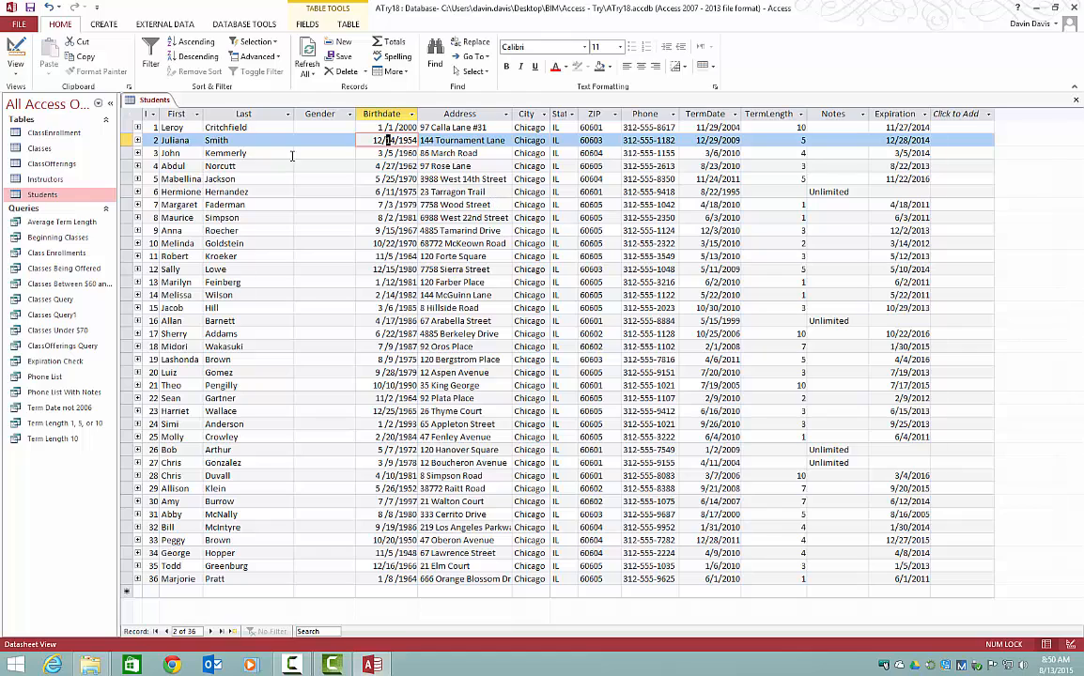
# Step: Close the Students table and reopen it in Design view
pyautogui.rightClick(156, 105)
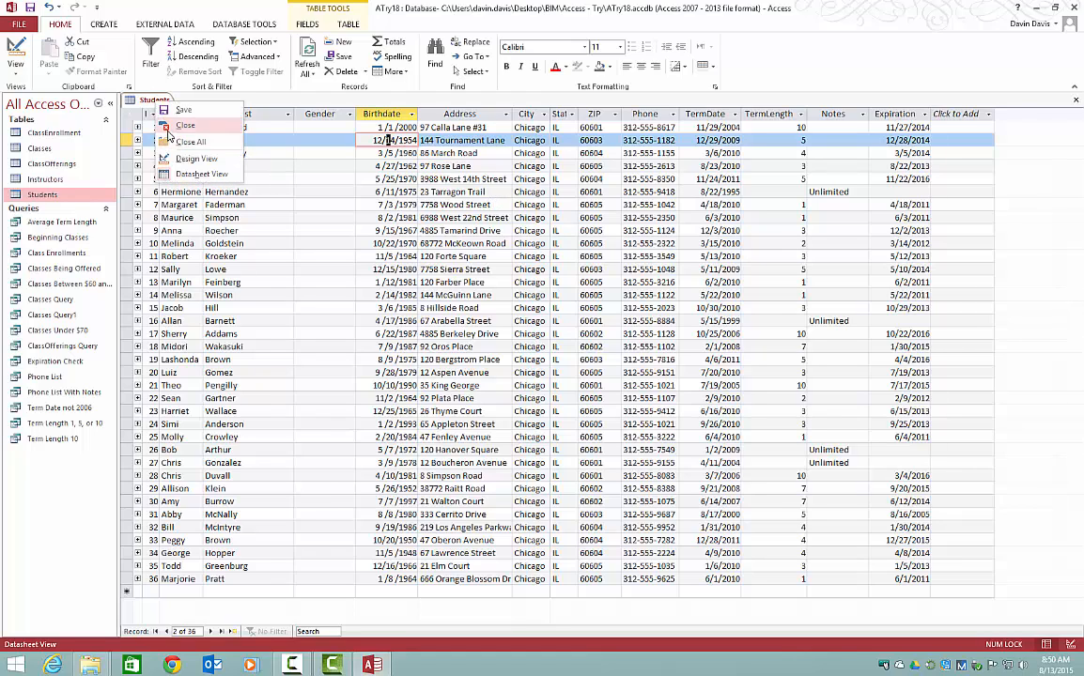
pyautogui.click(168, 129)
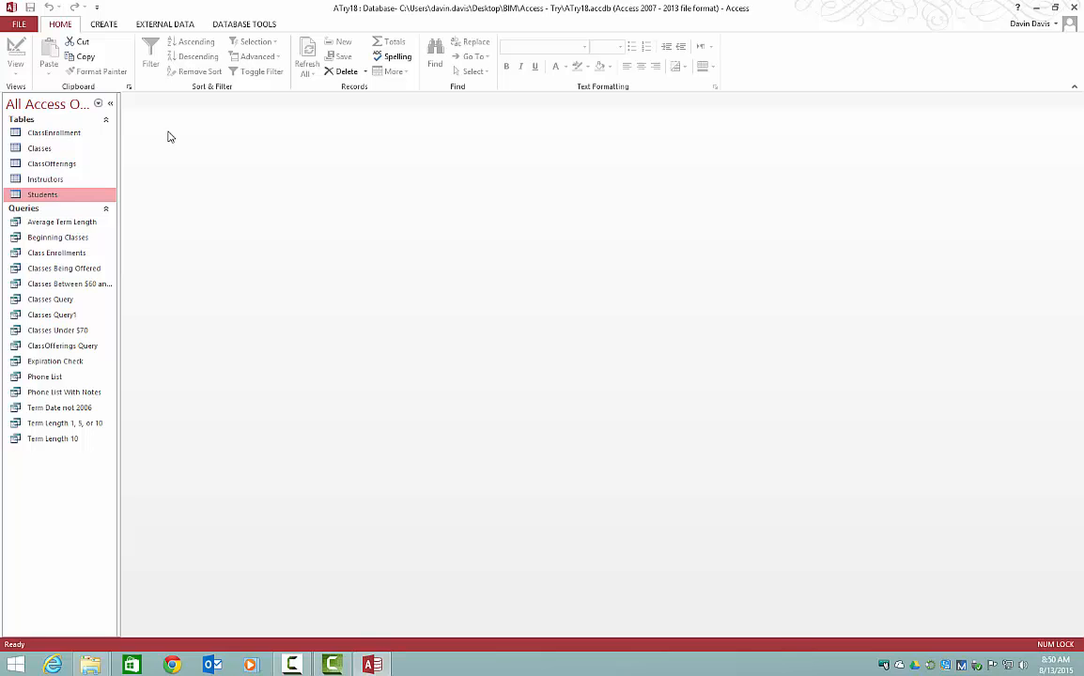
pyautogui.rightClick(56, 196)
pyautogui.click(92, 219)
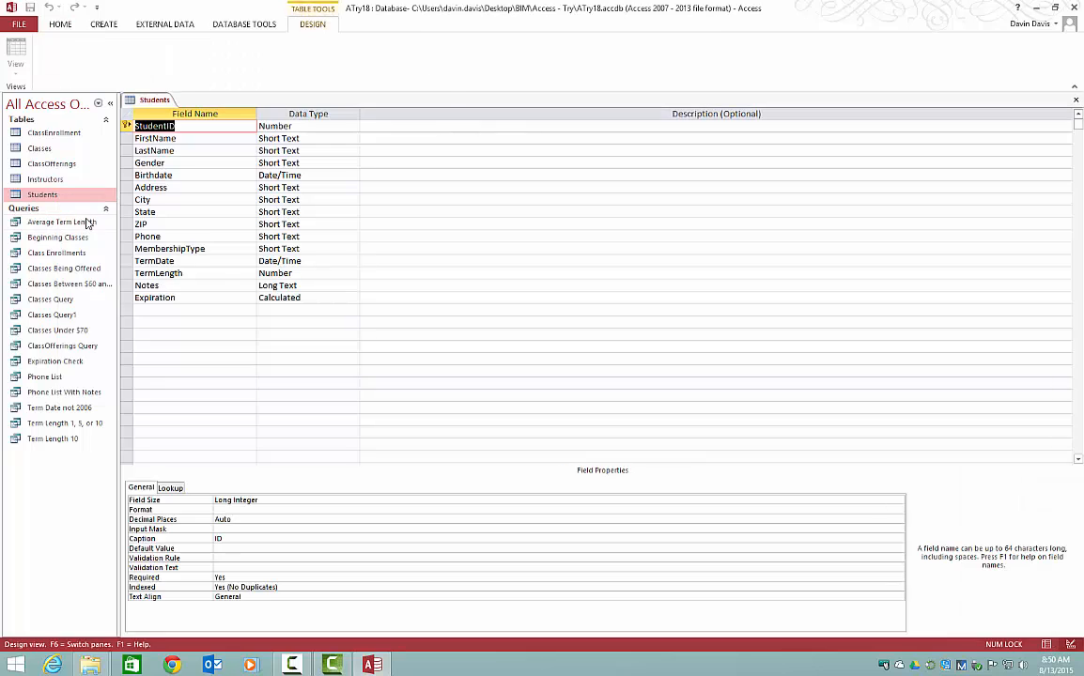
# Step: Start the Input Mask Wizard for the ZIP field and choose the Zip Code mask
pyautogui.click(209, 225)
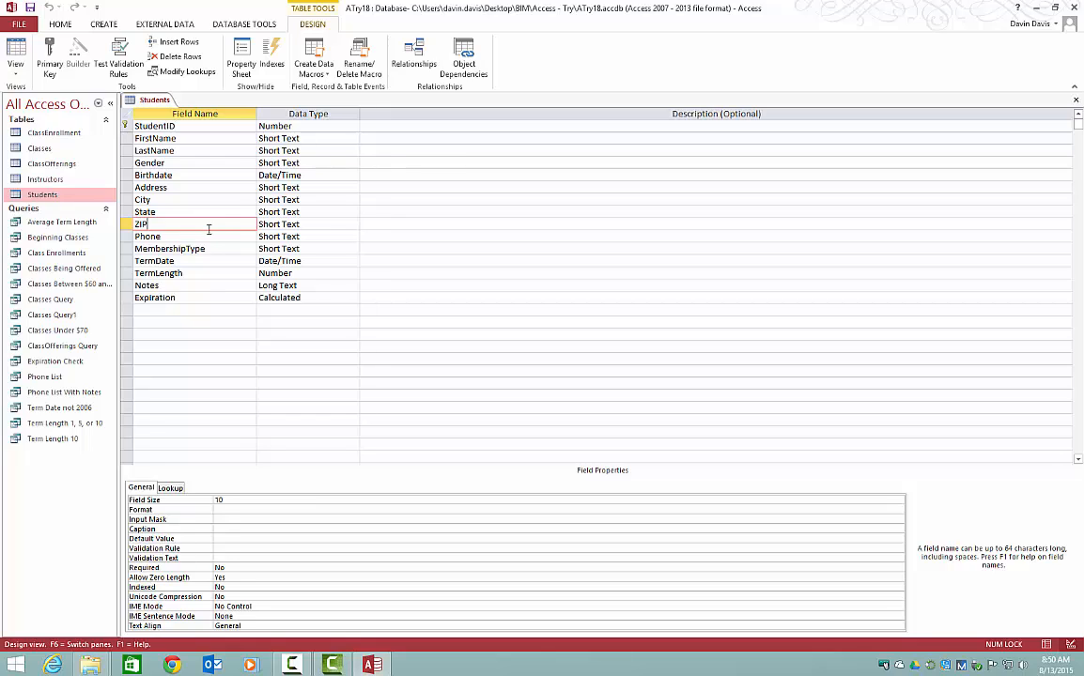
pyautogui.click(253, 520)
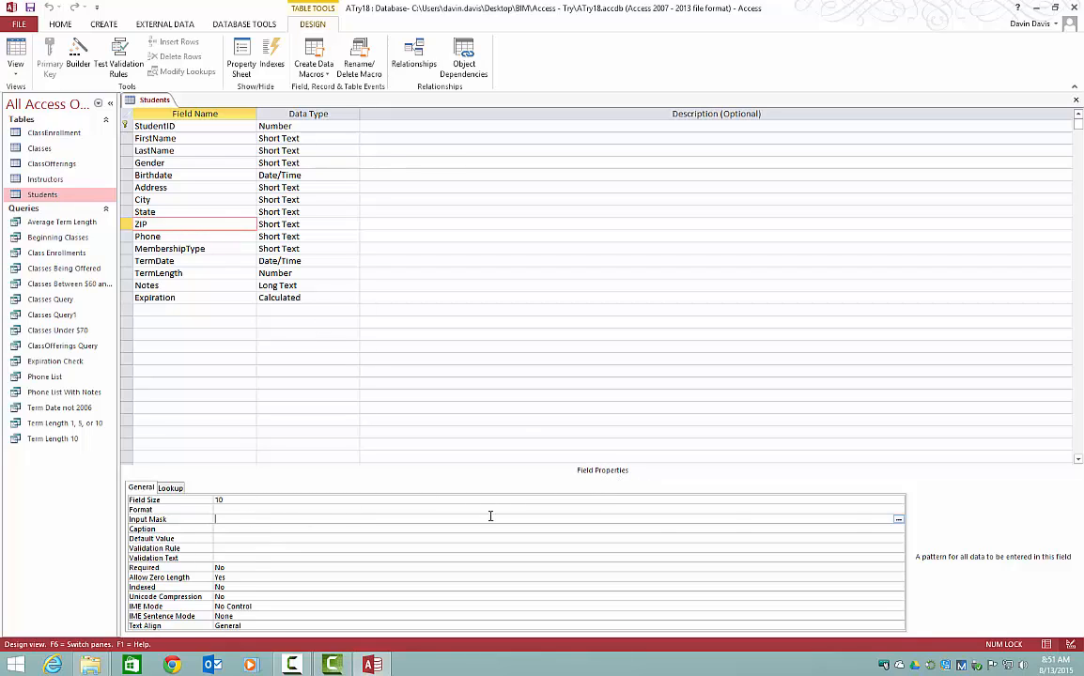
pyautogui.click(899, 520)
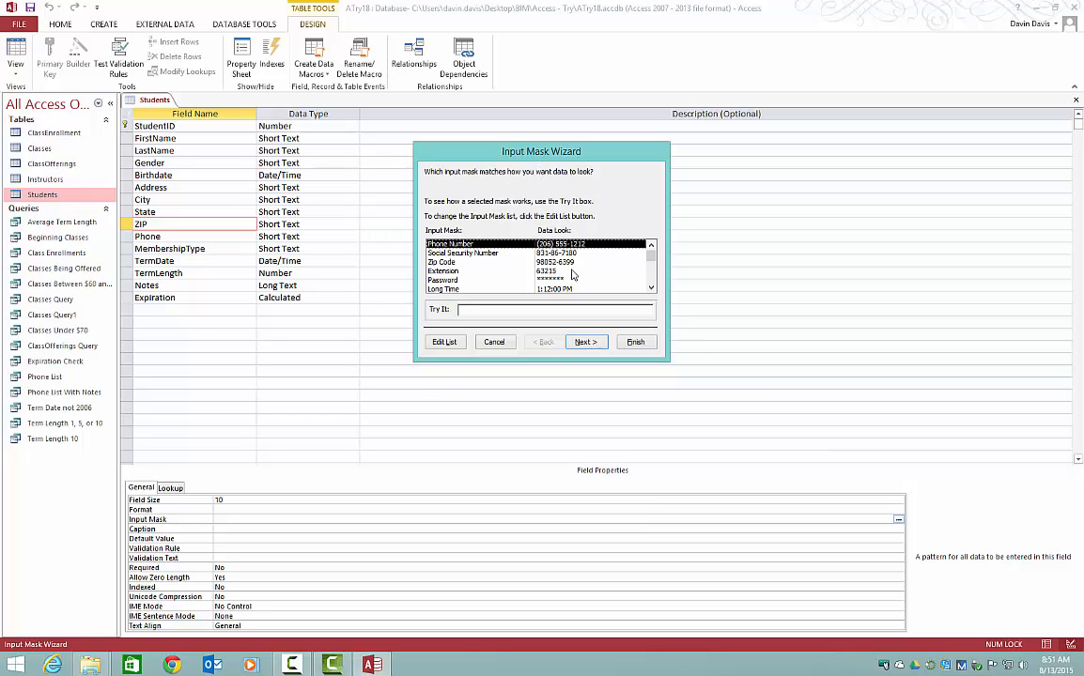
pyautogui.click(453, 263)
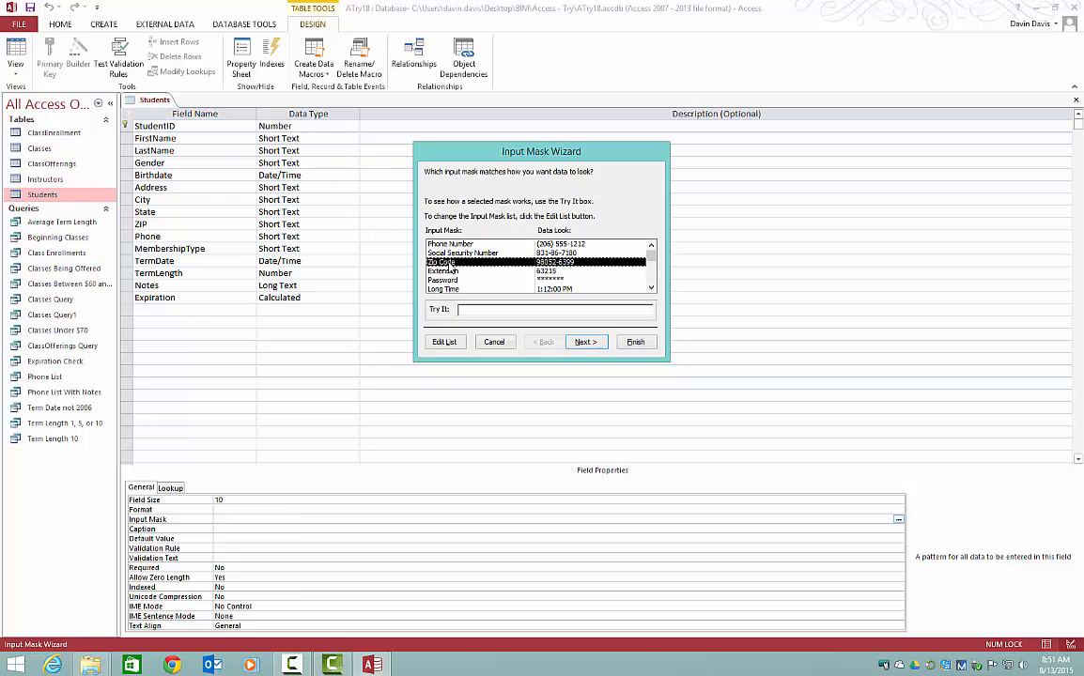
pyautogui.click(586, 343)
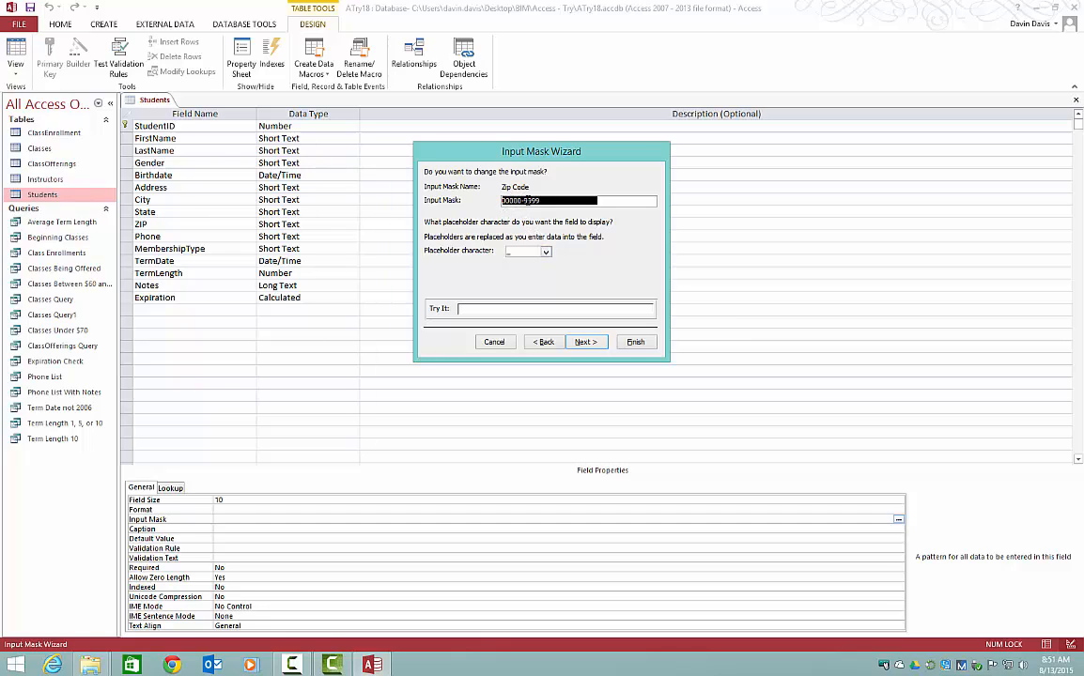
# Step: Set the ZIP mask's placeholder character to #, store the data with the symbols in the mask, and finish the wizard
pyautogui.click(546, 252)
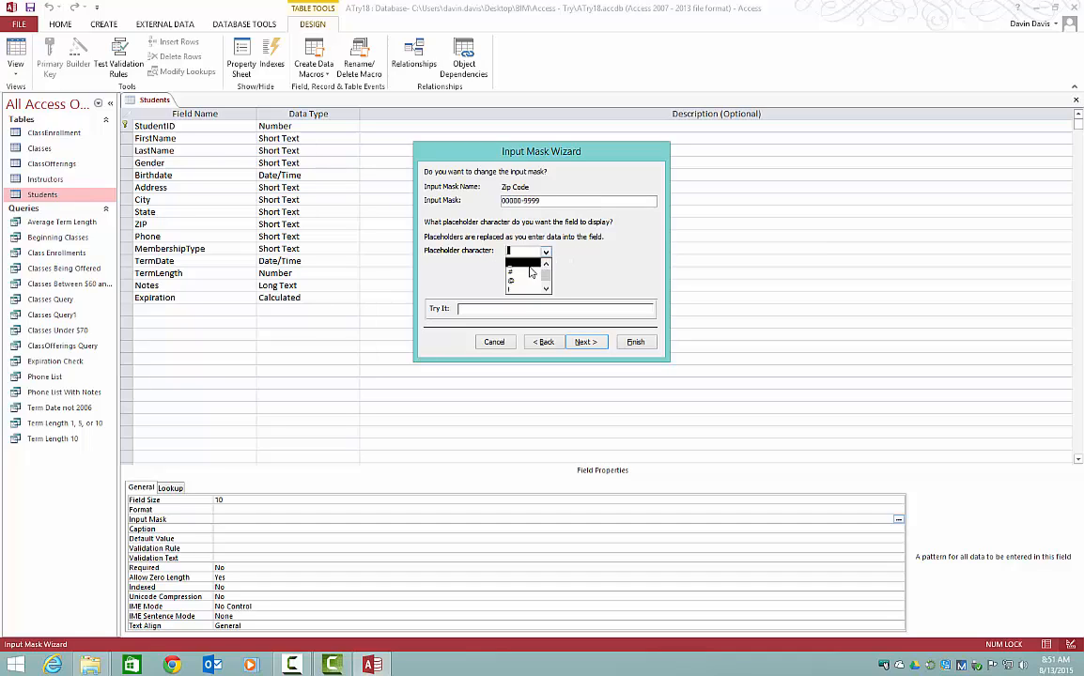
pyautogui.click(524, 275)
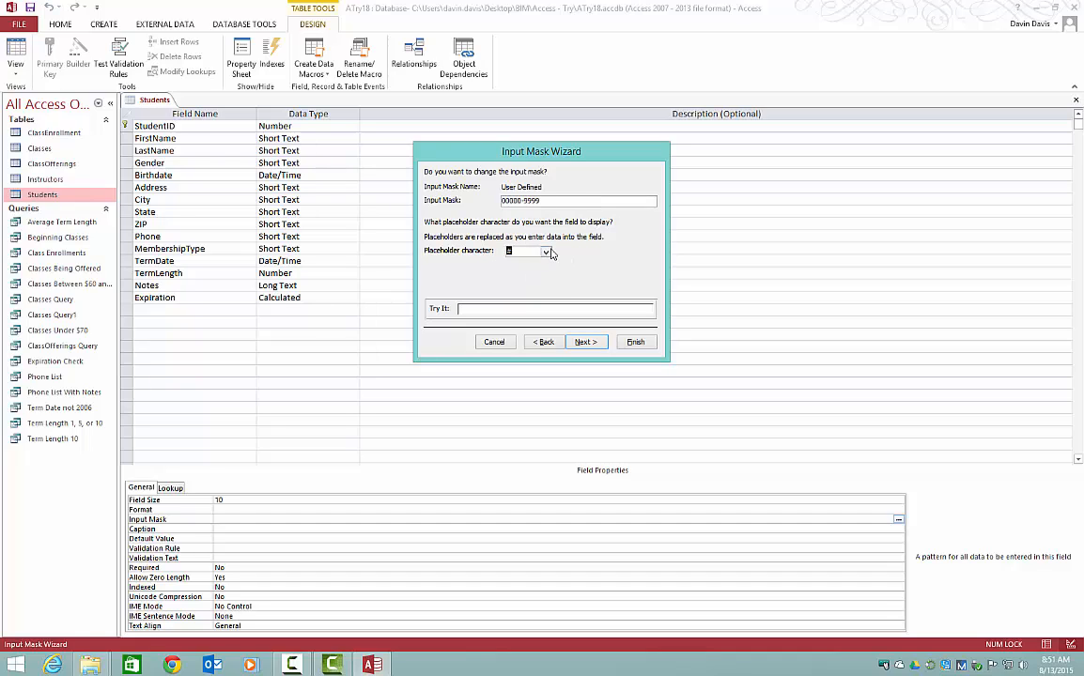
pyautogui.click(592, 345)
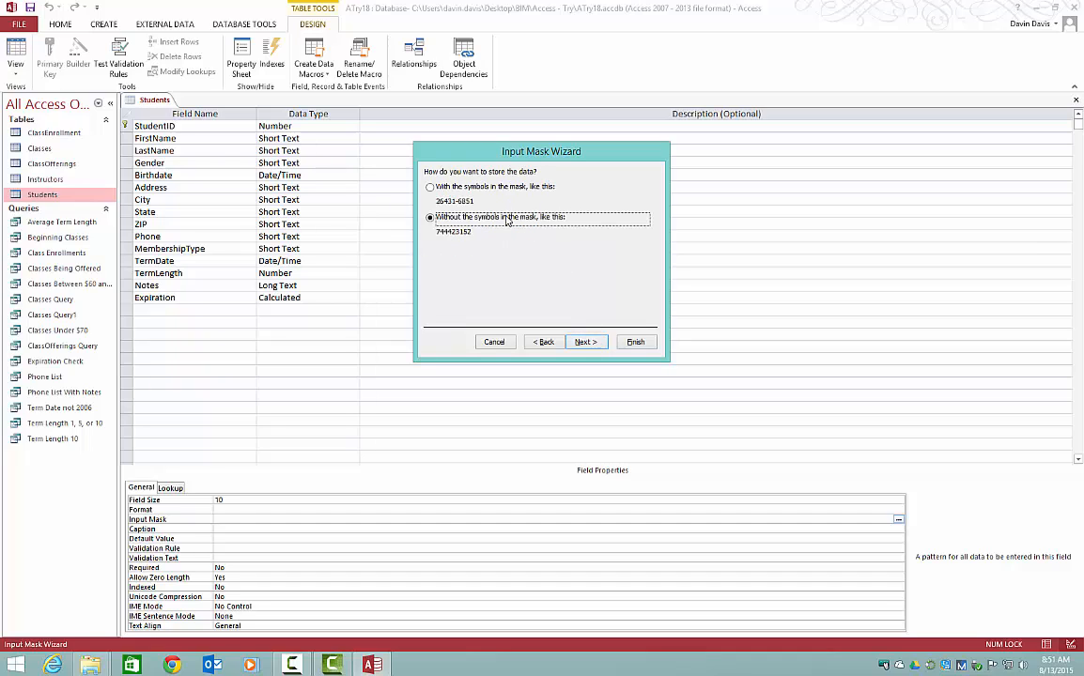
pyautogui.click(477, 189)
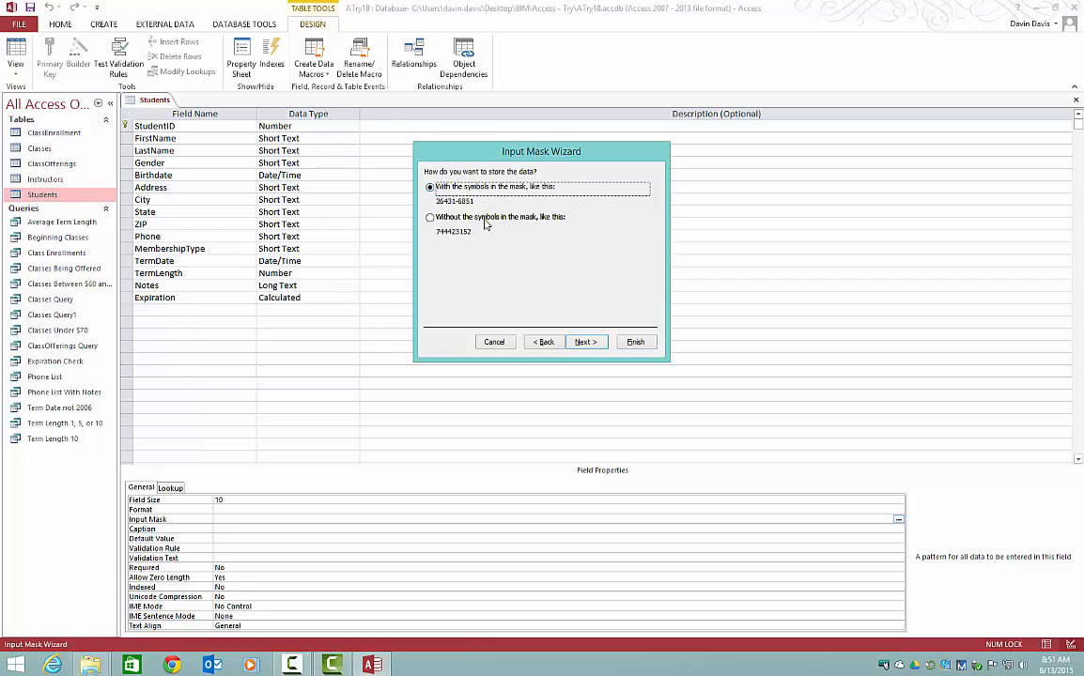
pyautogui.click(592, 343)
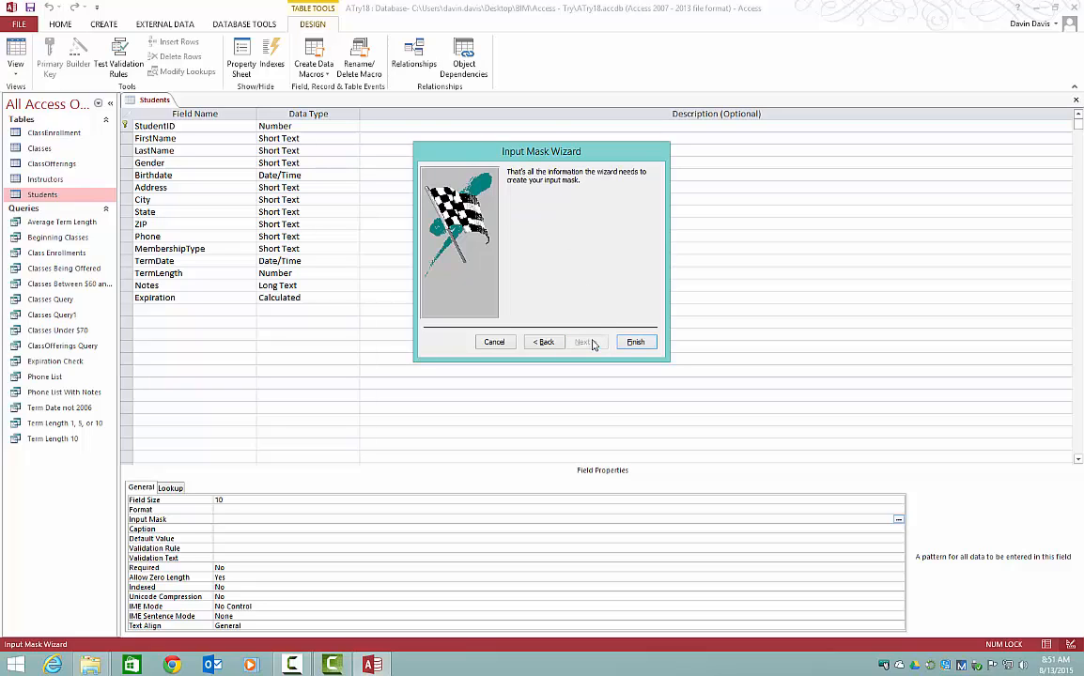
pyautogui.click(635, 342)
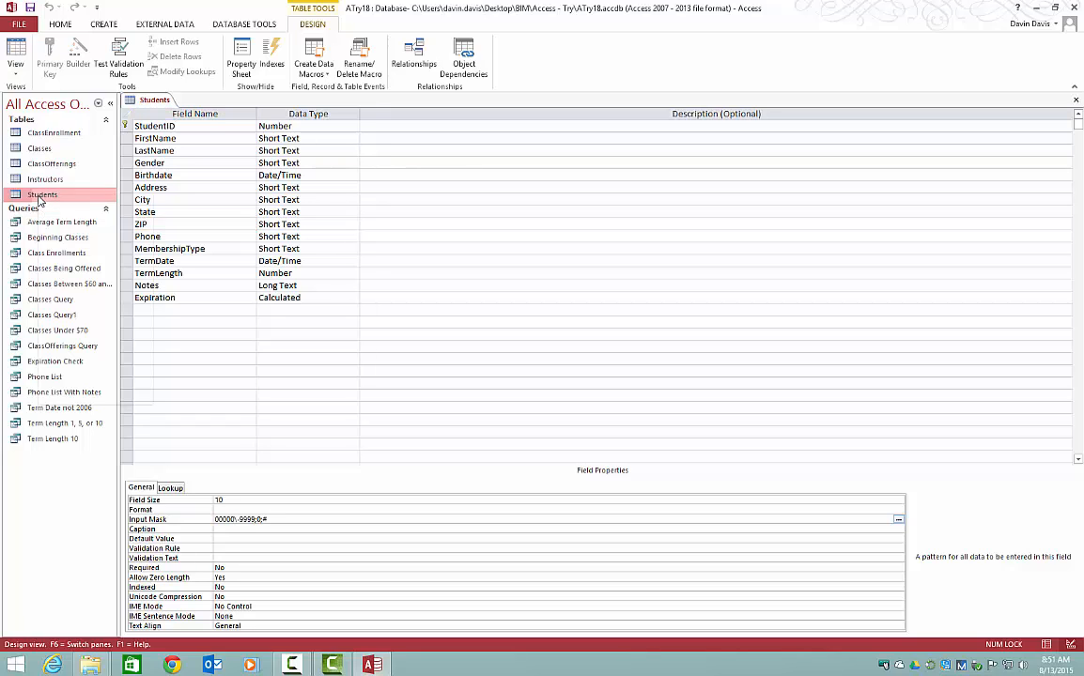
# Step: Save the Students table, switch to Datasheet view and check the mask in the new record's ZIP cell
pyautogui.rightClick(38, 196)
pyautogui.rightClick(136, 101)
pyautogui.click(174, 175)
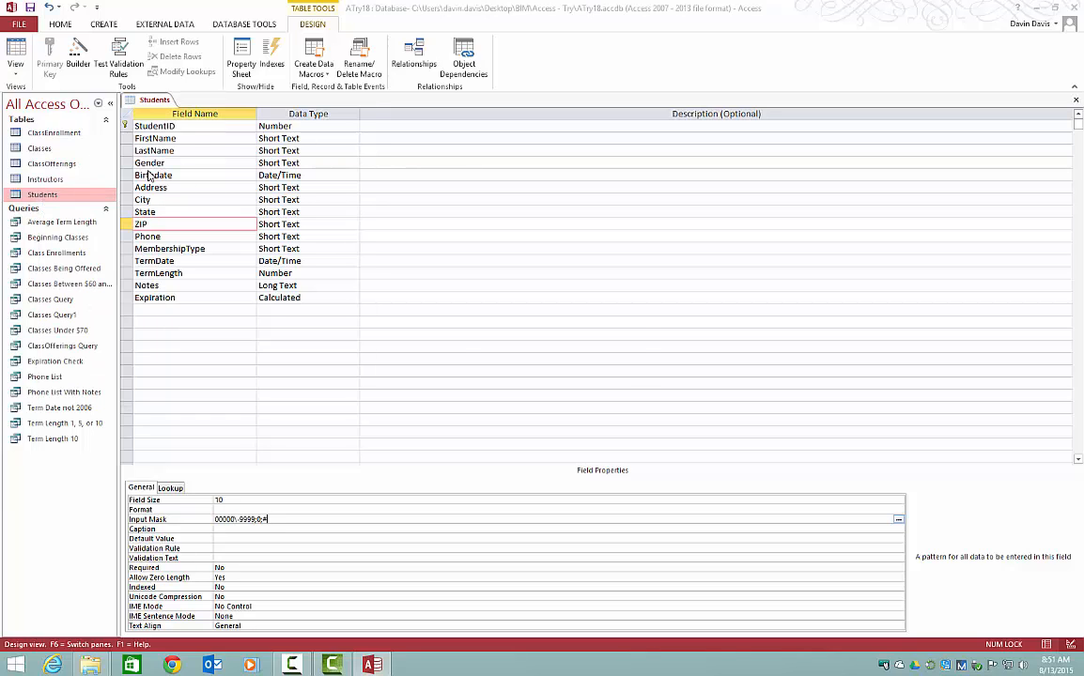
pyautogui.click(522, 371)
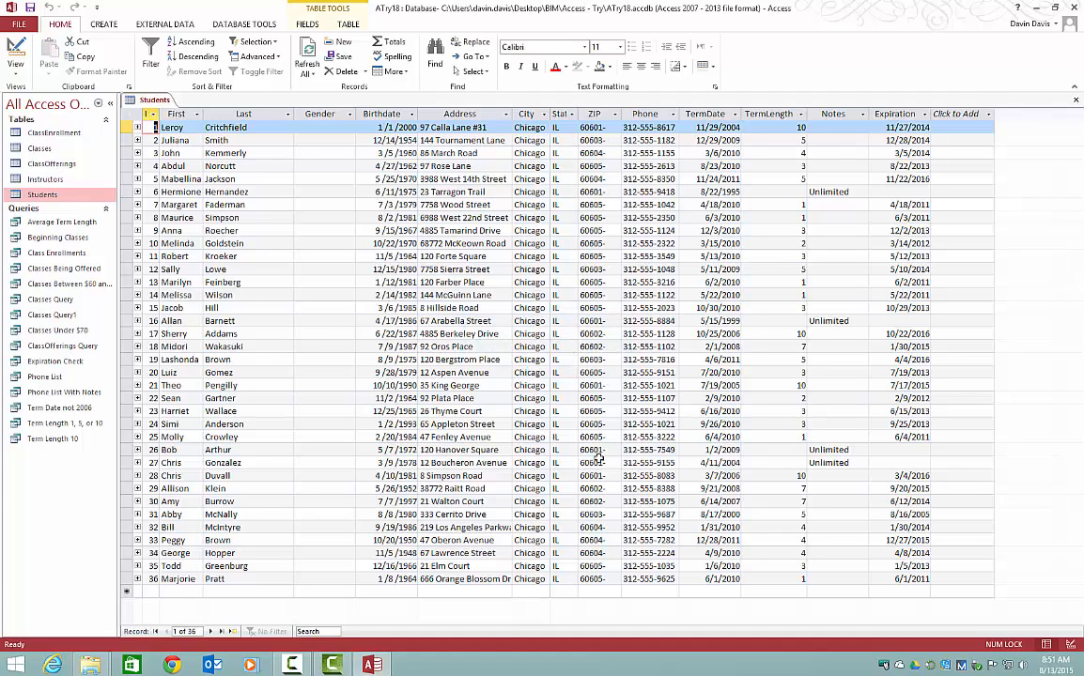
pyautogui.click(588, 590)
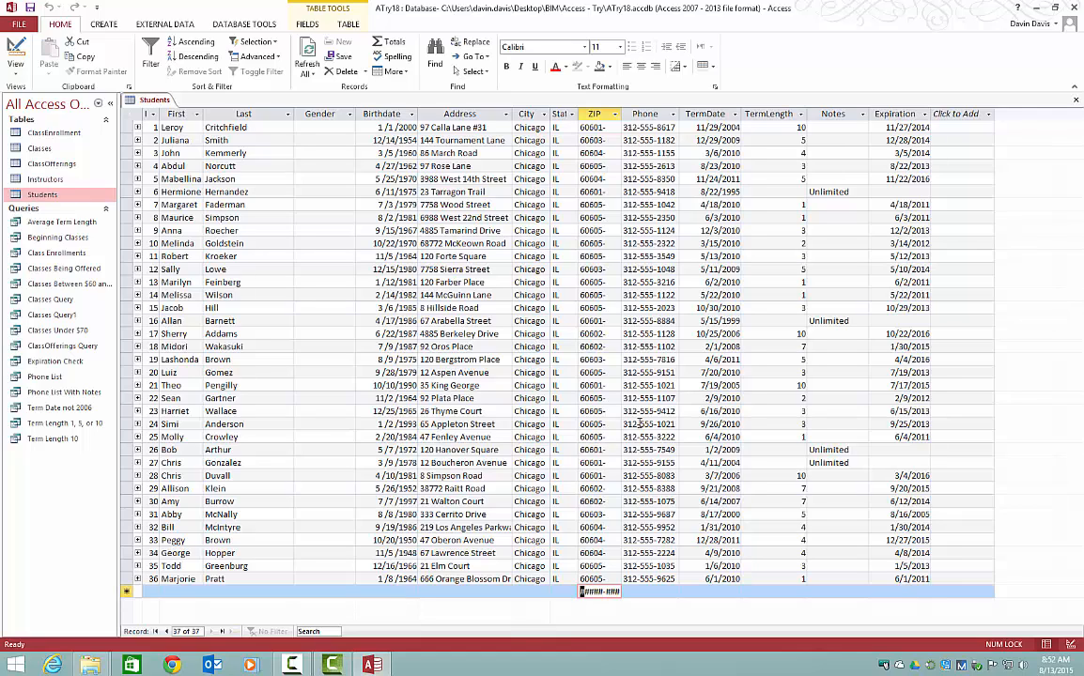
# Step: Return to Design view and replace the # placeholder in the ZIP input mask with an underscore
pyautogui.rightClick(155, 102)
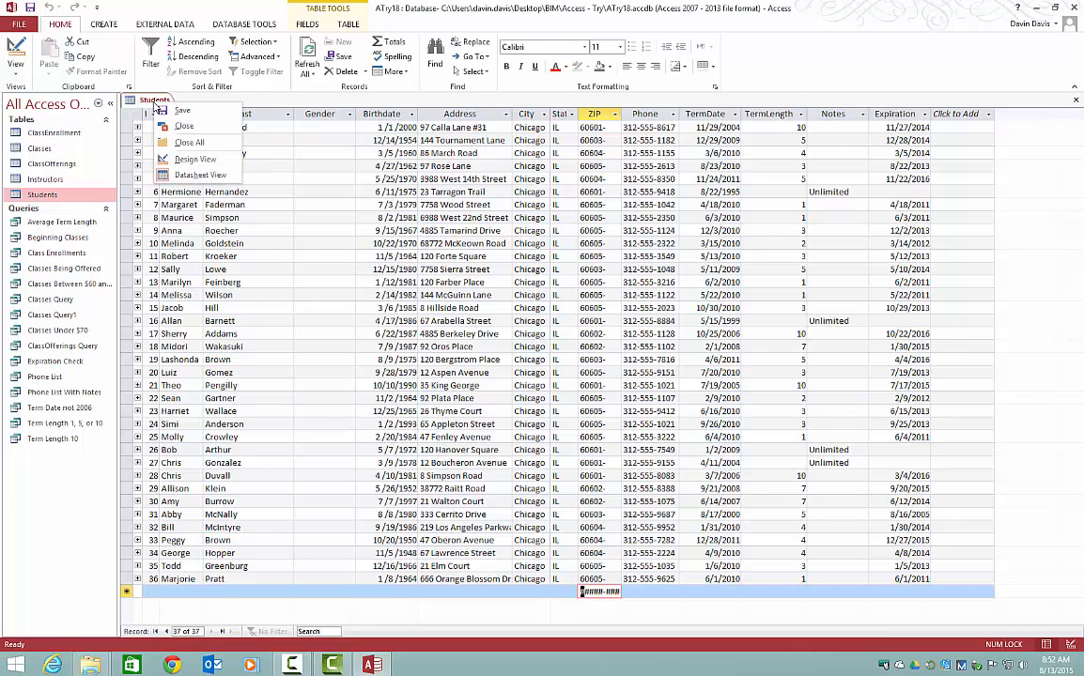
pyautogui.click(175, 156)
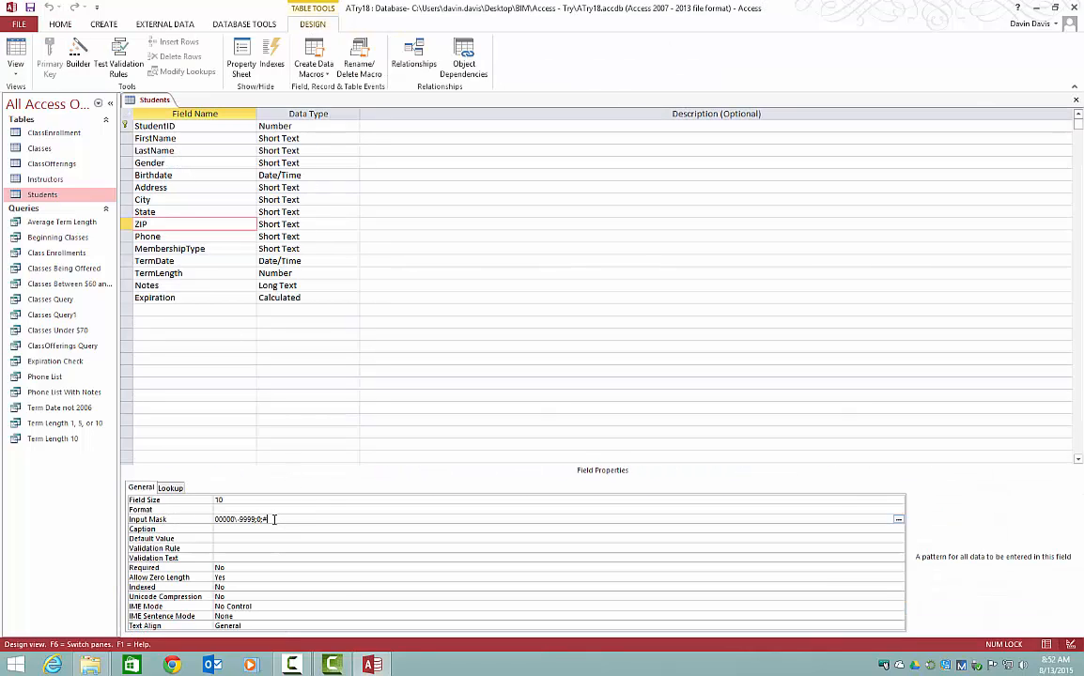
pyautogui.click(217, 519)
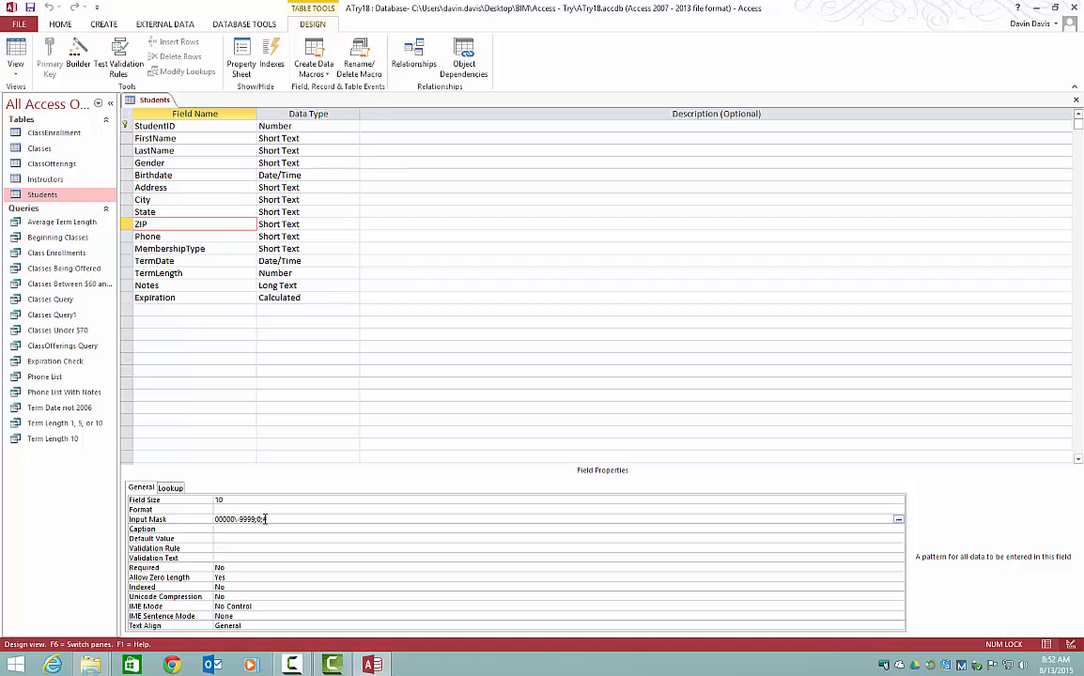
pyautogui.moveTo(268, 519); pyautogui.dragTo(263, 520)
# Step: Save the table and check the underscore placeholders in record 20's and the new record's ZIP cells in Datasheet view
pyautogui.rightClick(141, 103)
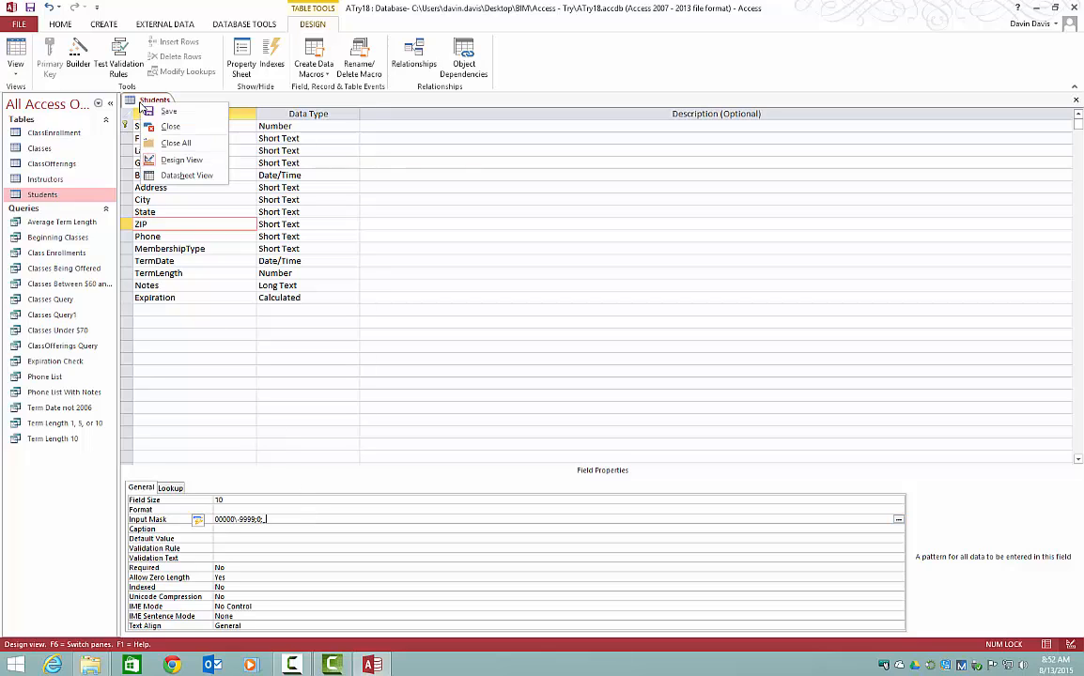
pyautogui.click(160, 176)
pyautogui.click(520, 372)
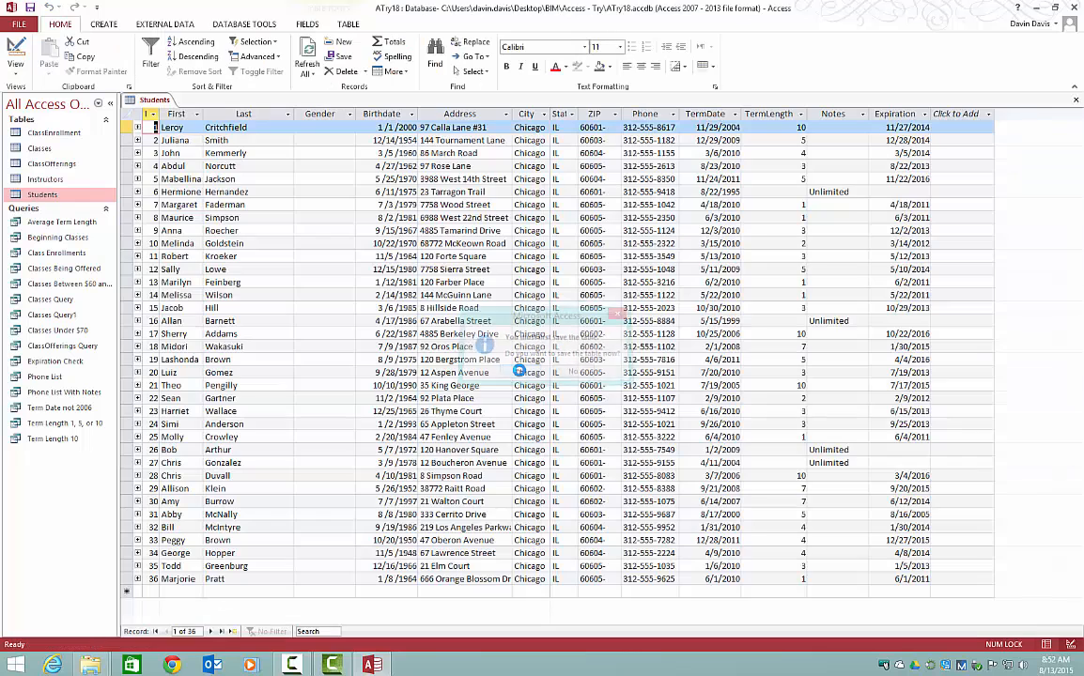
pyautogui.click(613, 370)
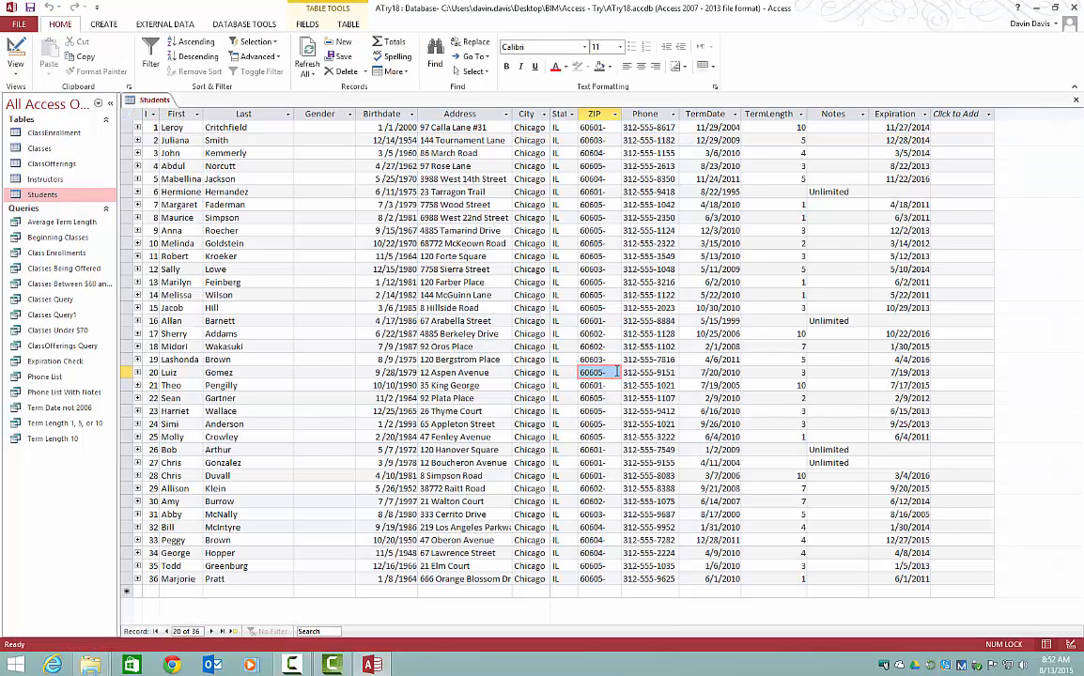
pyautogui.click(615, 372)
pyautogui.click(607, 374)
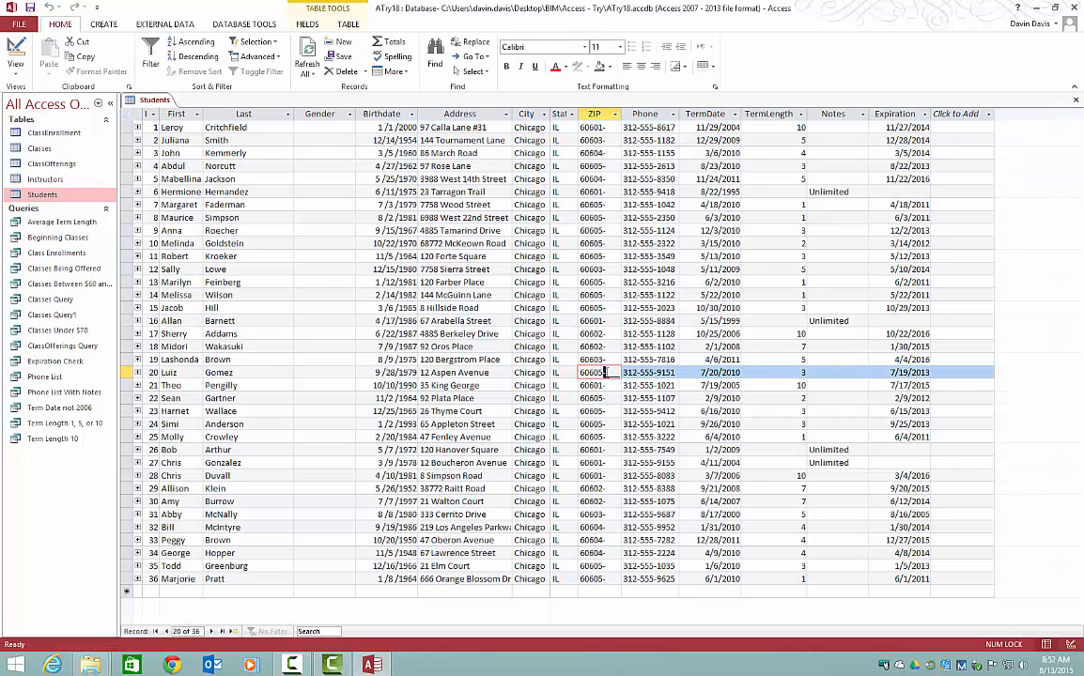
pyautogui.click(602, 592)
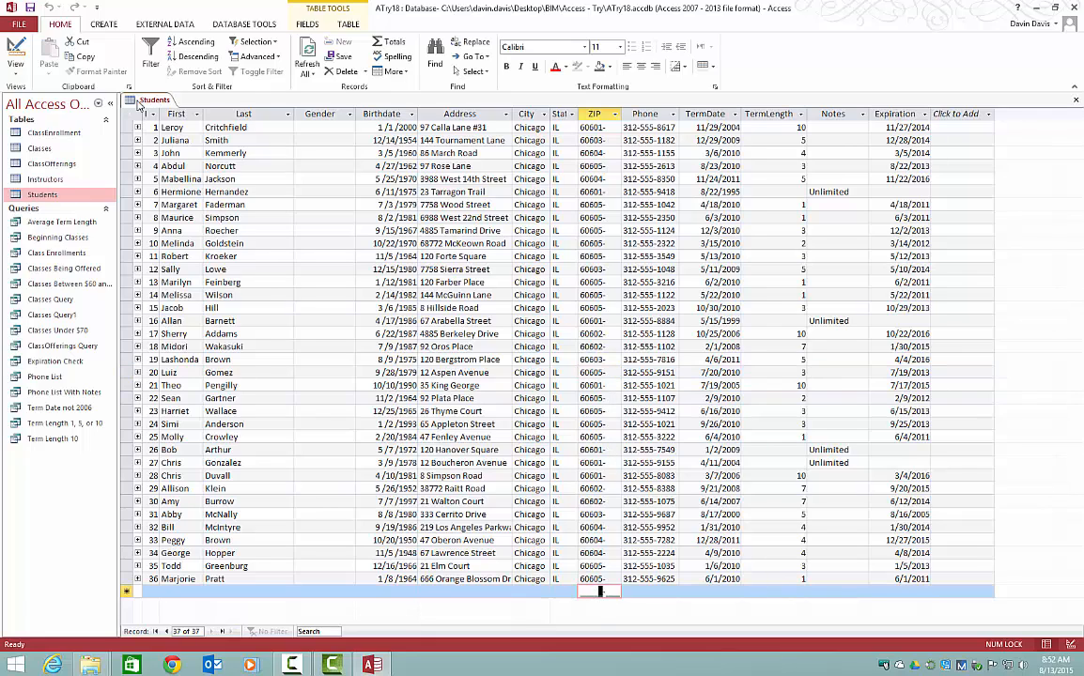
# Step: Return to Design view and enter the input mask !\(999") "000\-0000;;_ for the Phone field
pyautogui.rightClick(141, 100)
pyautogui.click(163, 154)
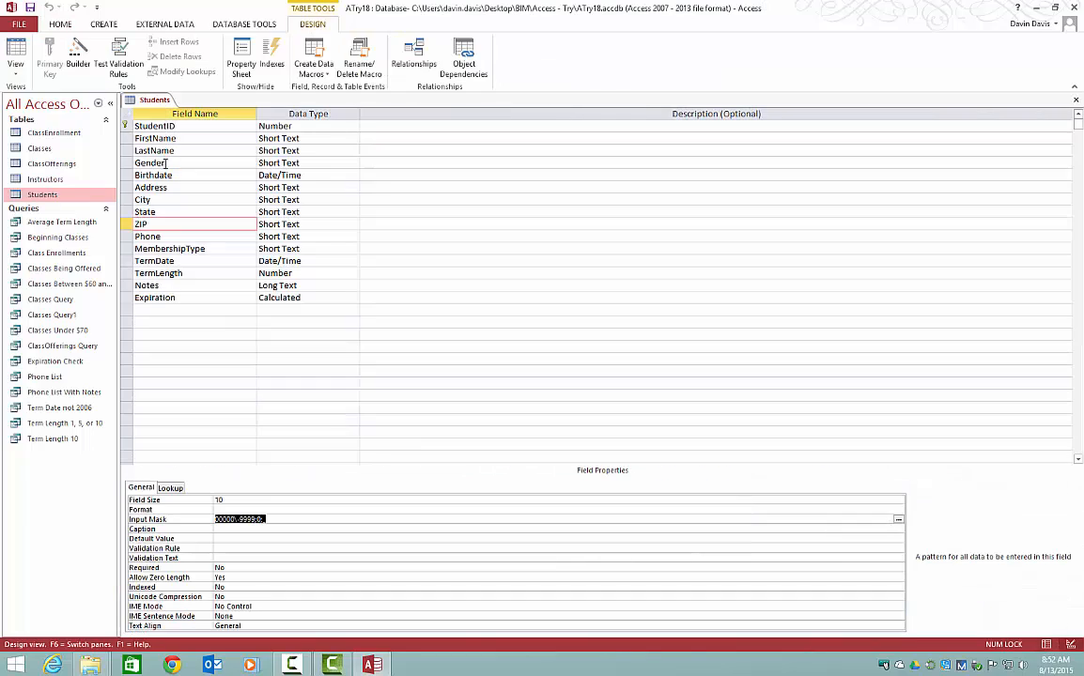
pyautogui.click(282, 519)
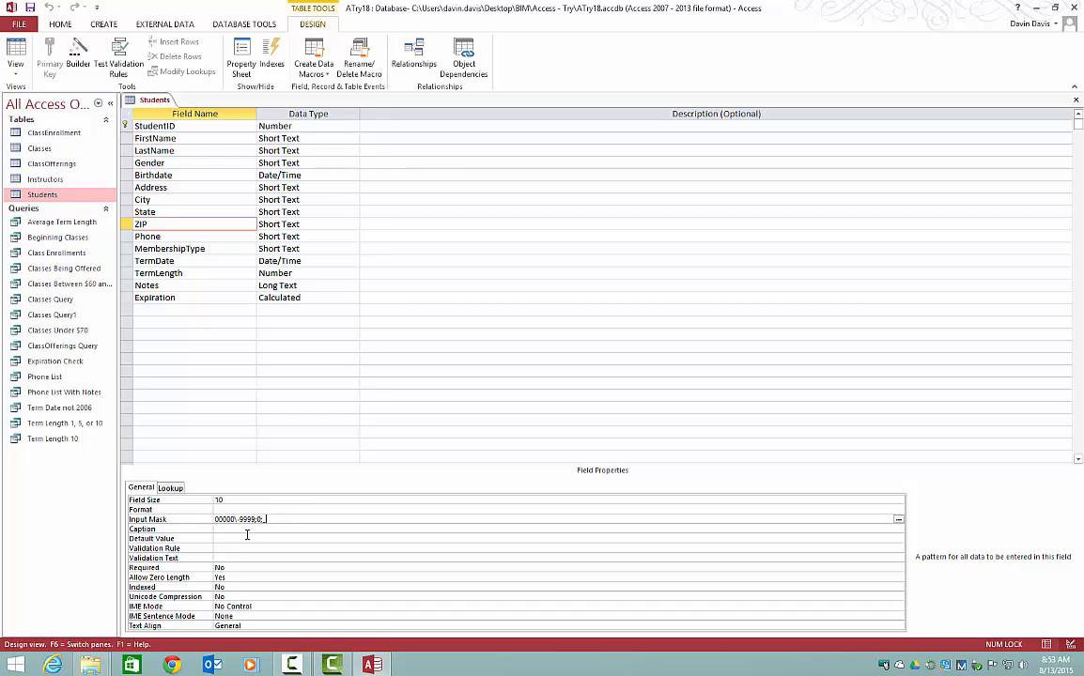
pyautogui.click(198, 236)
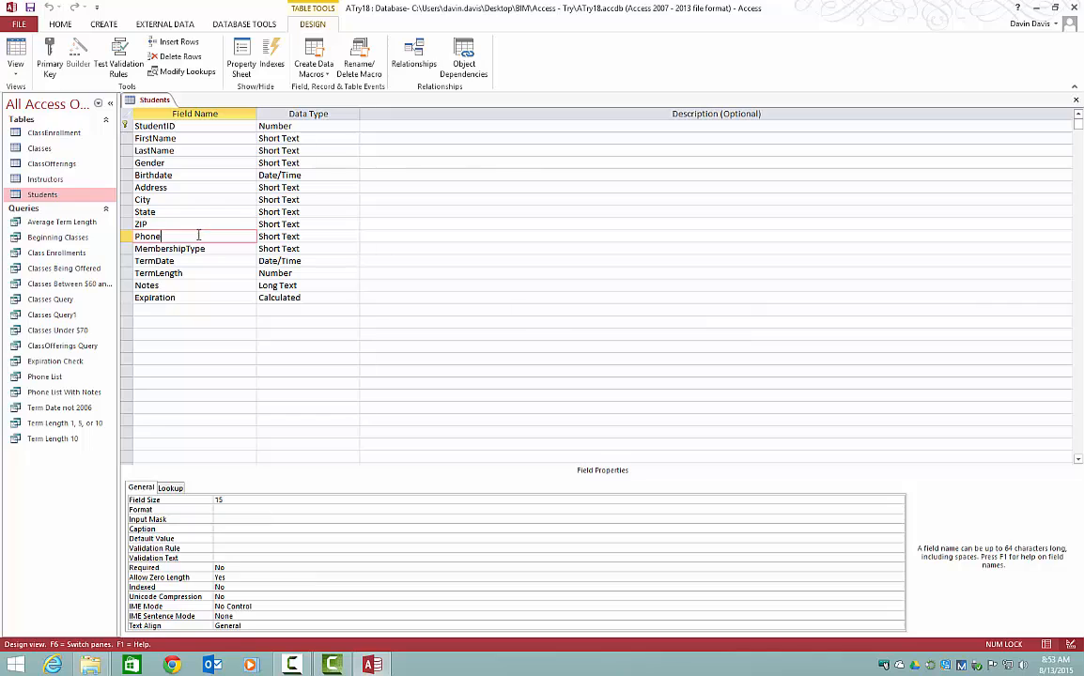
pyautogui.click(230, 520)
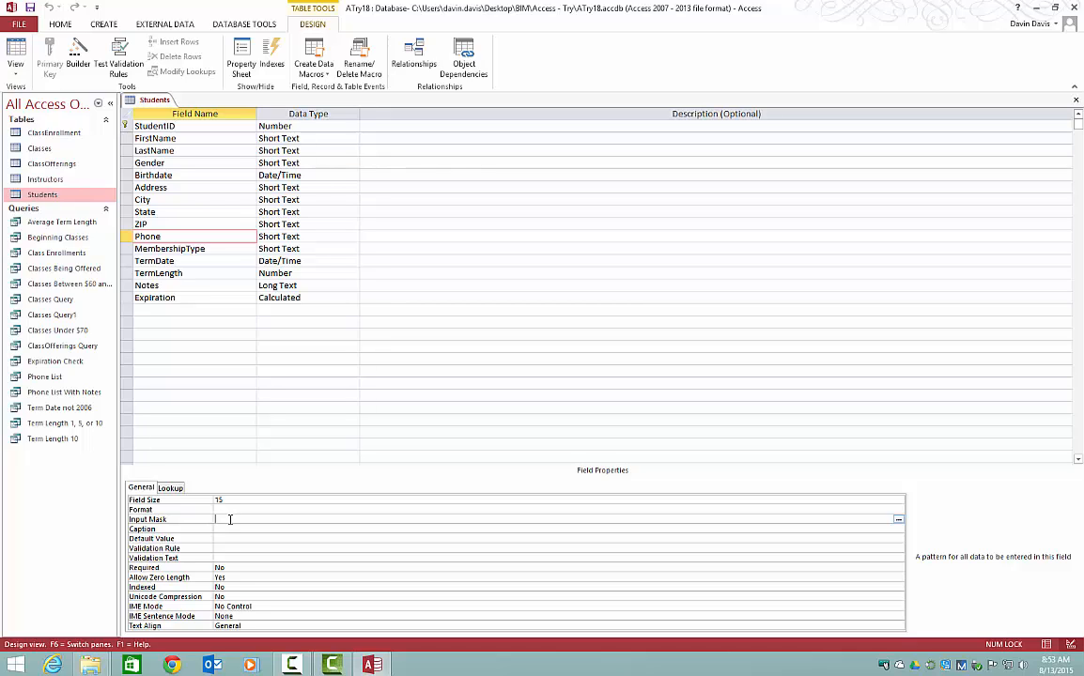
pyautogui.write('(')
pyautogui.write('999')
pyautogui.write('") "000\\-')
pyautogui.write('0000;;_')
# Step: Save the table and check the mask in the new record's Phone cell in Datasheet view
pyautogui.rightClick(145, 99)
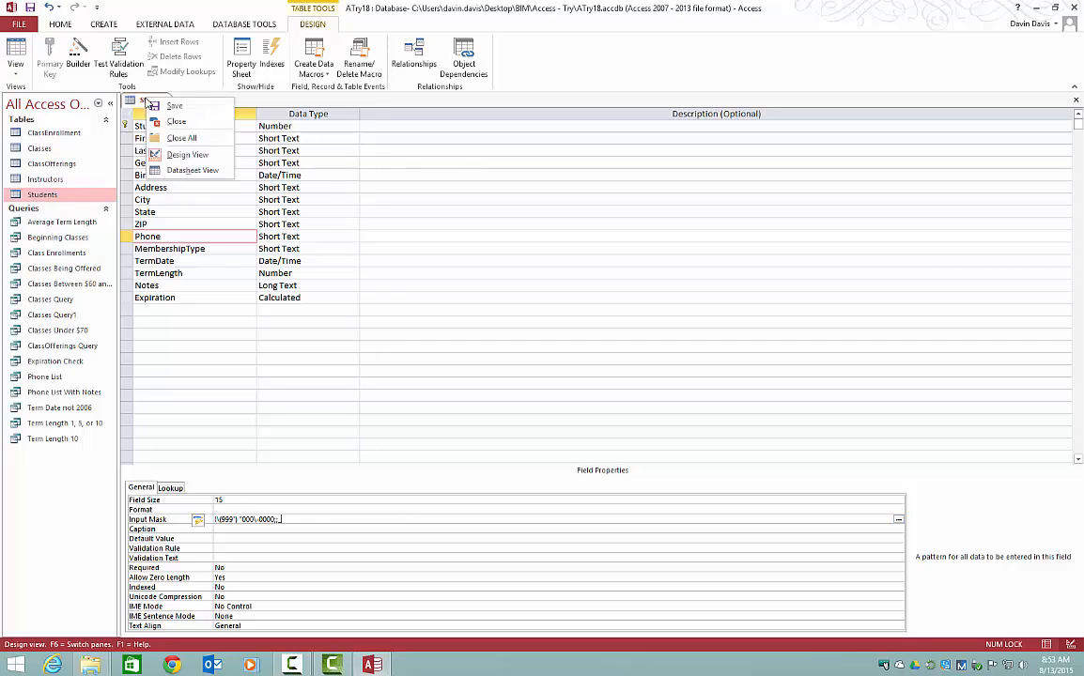
pyautogui.click(191, 170)
pyautogui.click(460, 338)
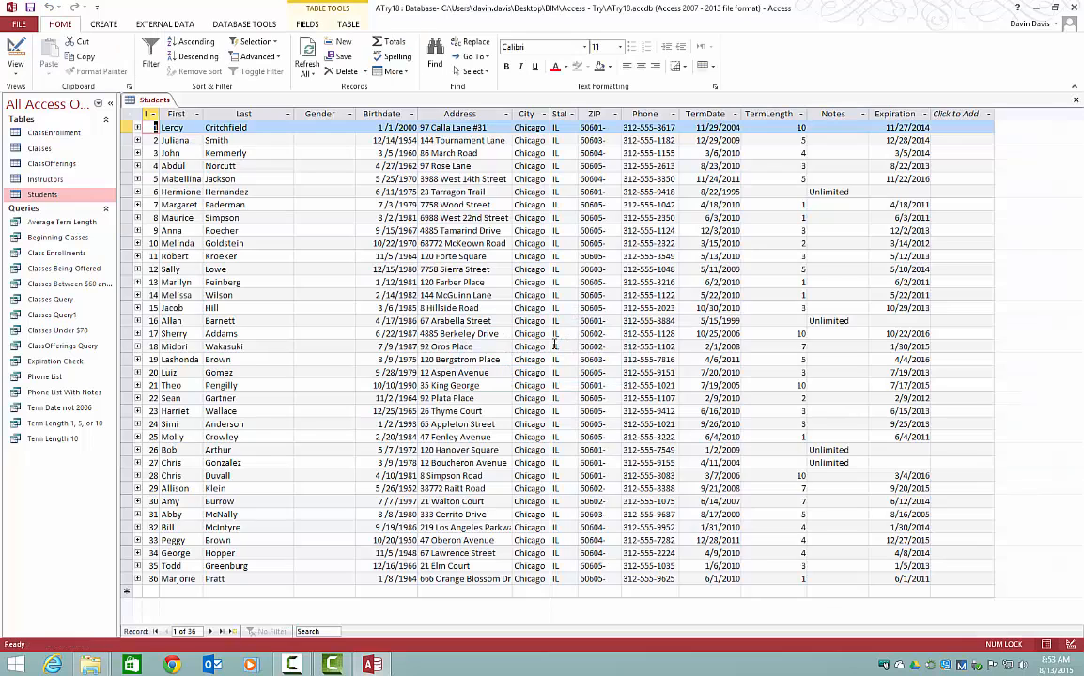
pyautogui.click(648, 592)
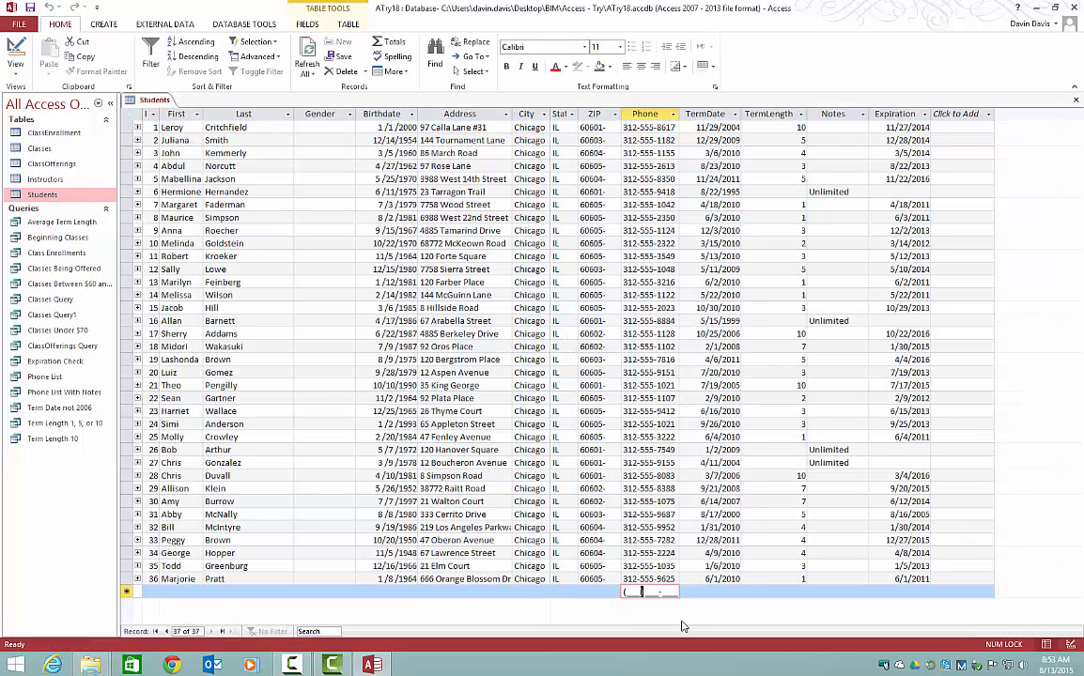
# Step: Examine the area code, prefix and line number sections of the mask in the new record's Phone cell
pyautogui.click(630, 592)
pyautogui.click(651, 592)
pyautogui.click(628, 592)
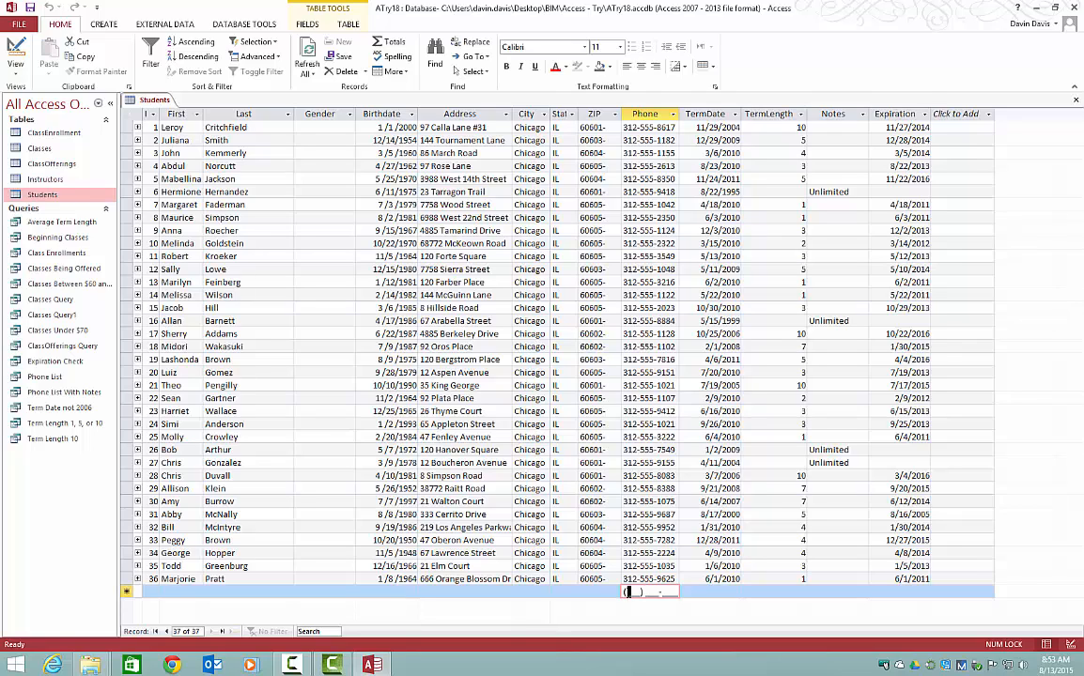
pyautogui.click(648, 592)
pyautogui.click(668, 592)
# Step: Return to Design view and add a Short Text field named "2 Letters - State" below Expiration
pyautogui.rightClick(141, 99)
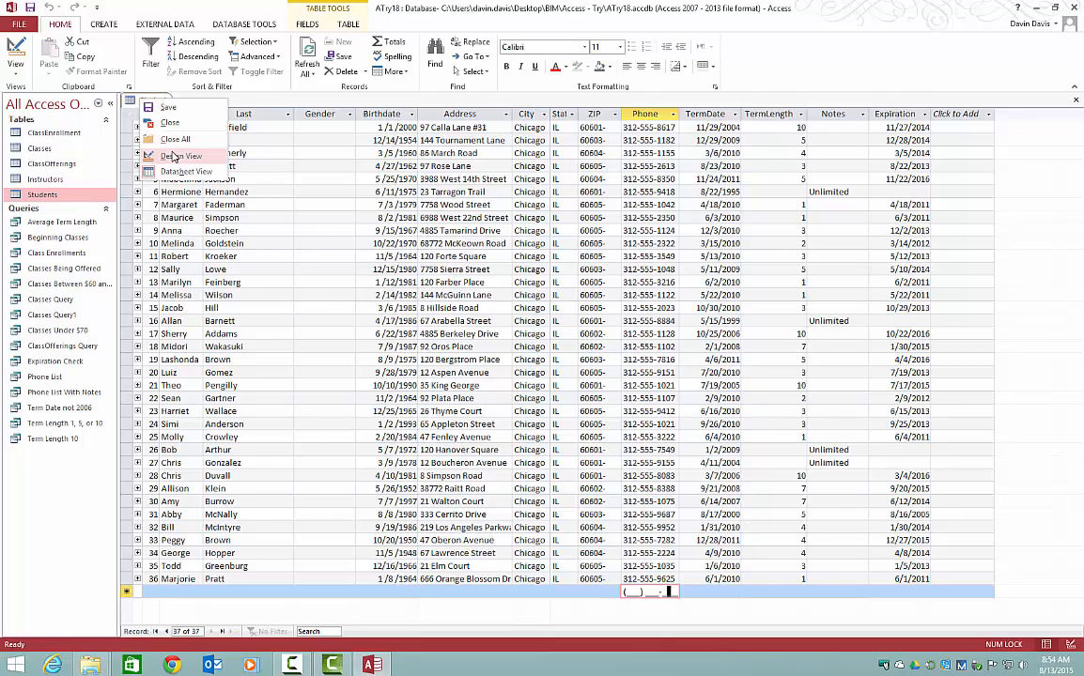
pyautogui.click(156, 141)
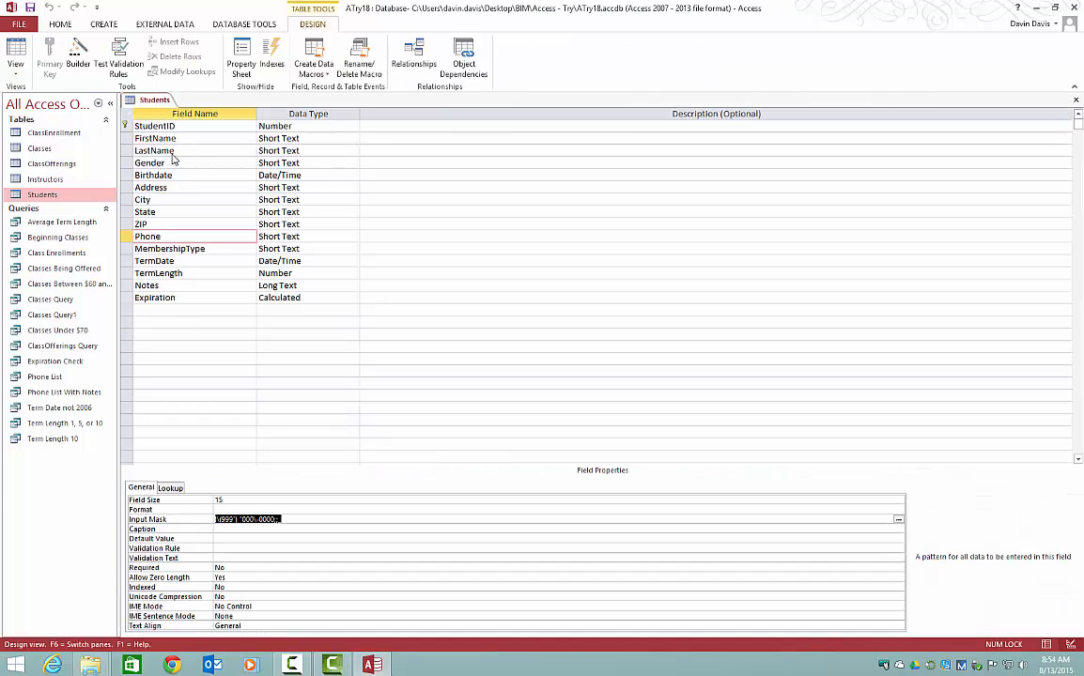
pyautogui.click(200, 309)
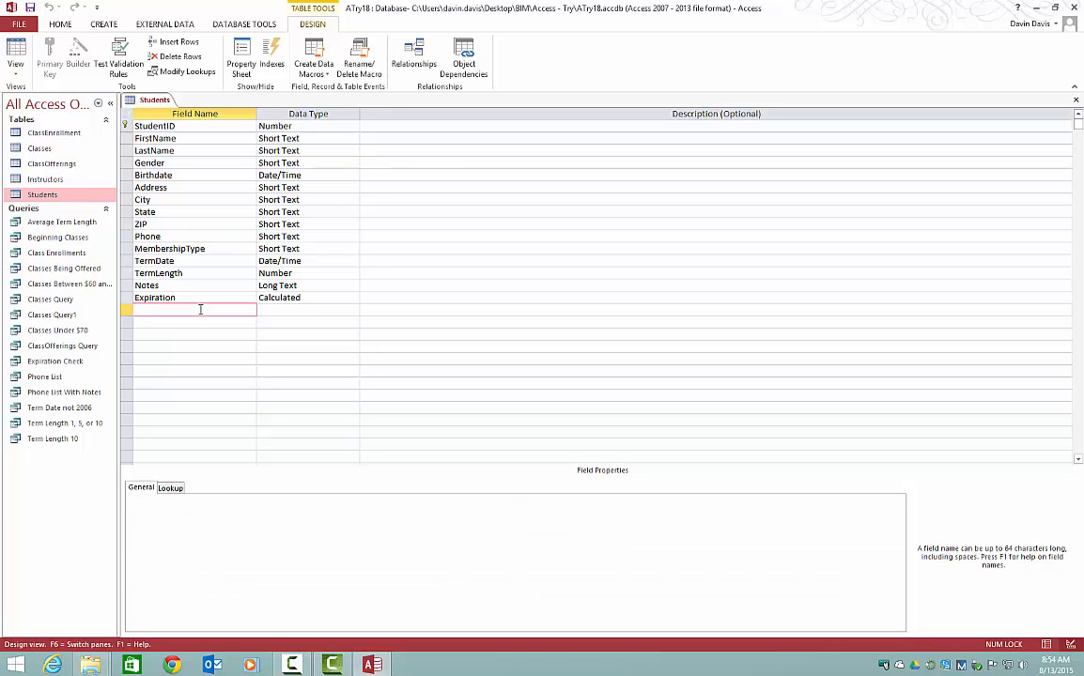
pyautogui.write('2 Letters - State')
pyautogui.click(277, 310)
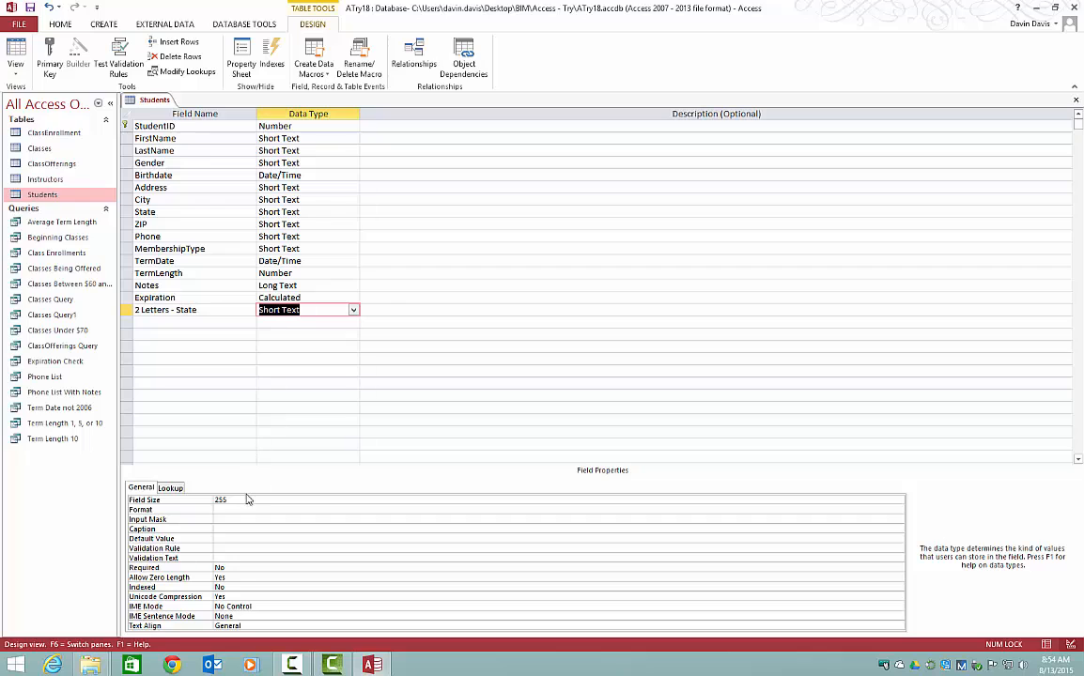
# Step: Set the 2 Letters - State field's input mask to AA and save the table while switching to Datasheet view
pyautogui.click(227, 520)
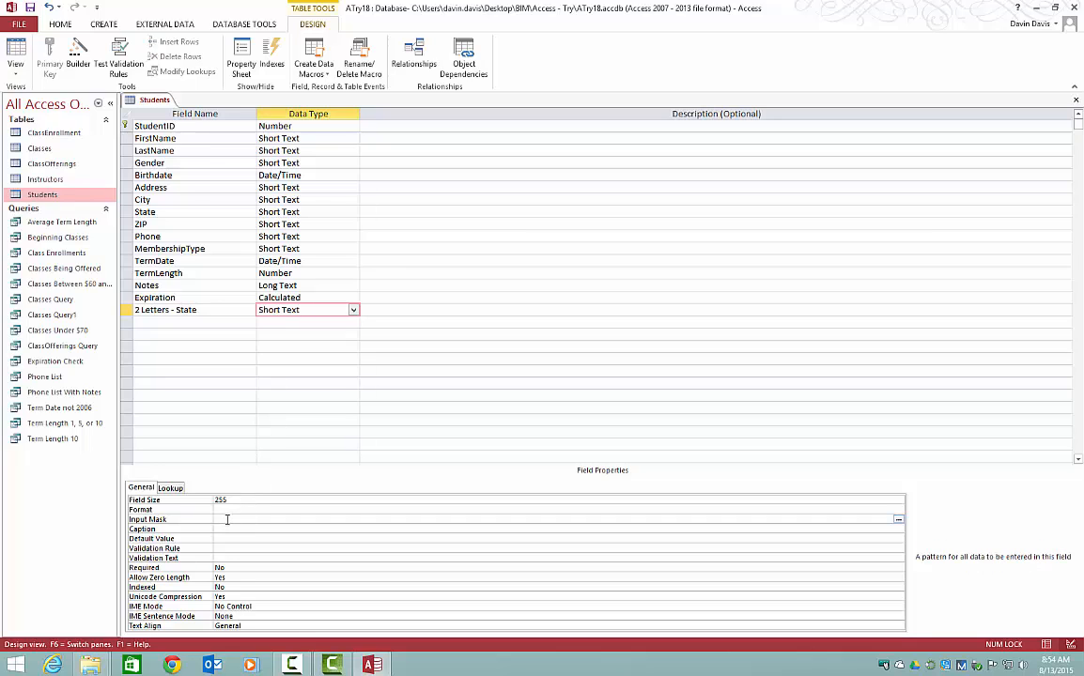
pyautogui.write('AA')
pyautogui.rightClick(147, 98)
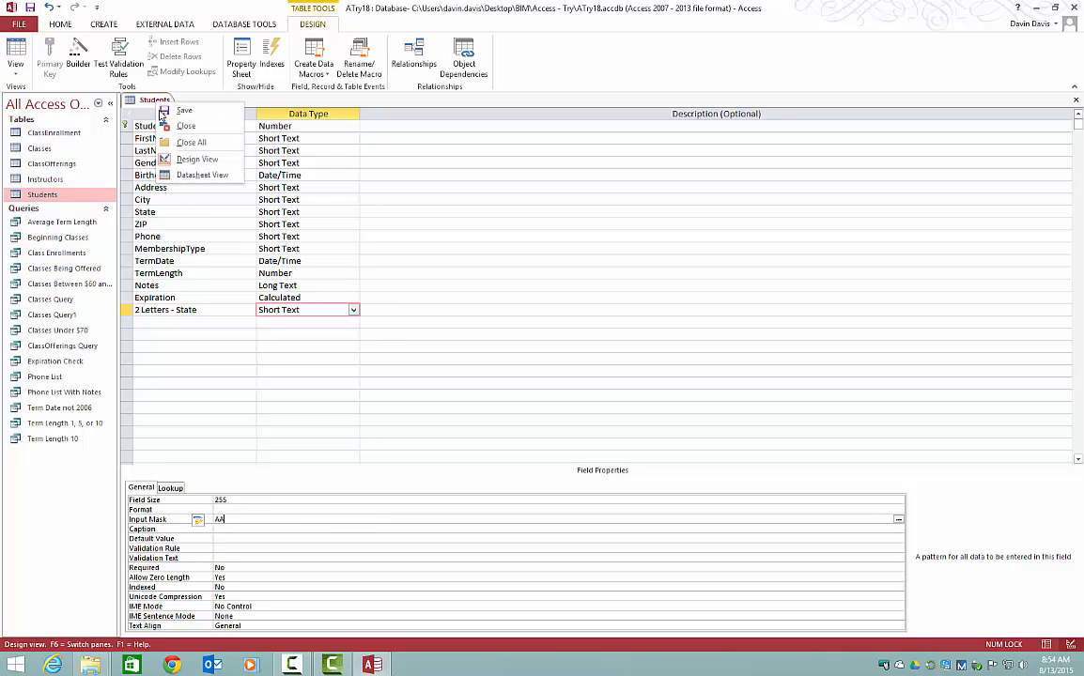
pyautogui.click(174, 175)
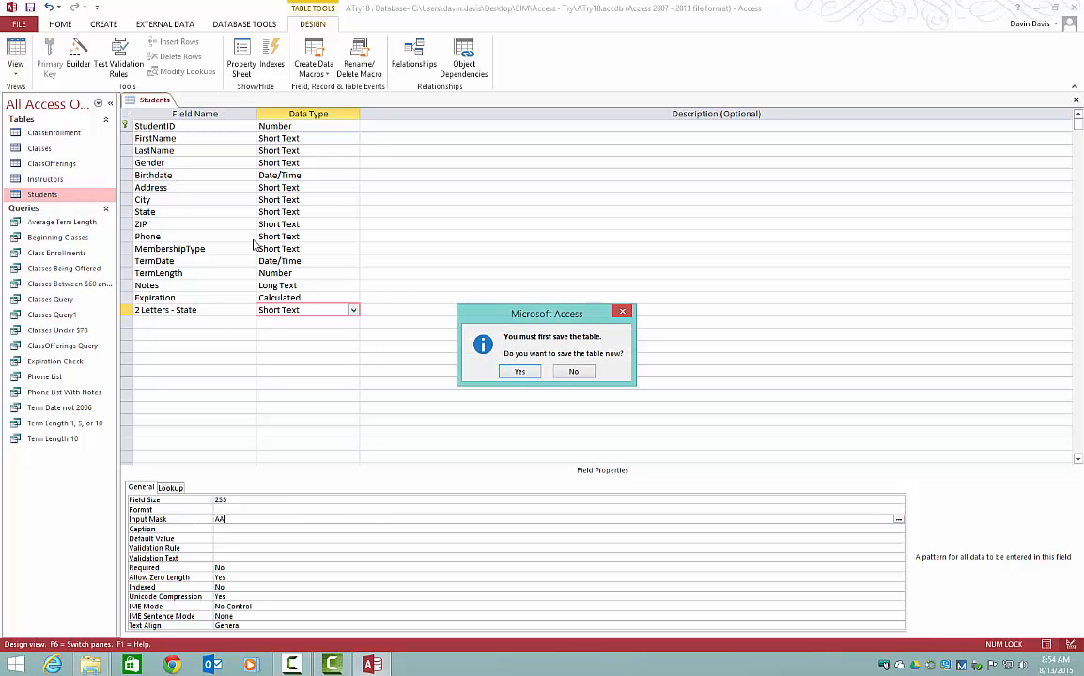
pyautogui.click(513, 372)
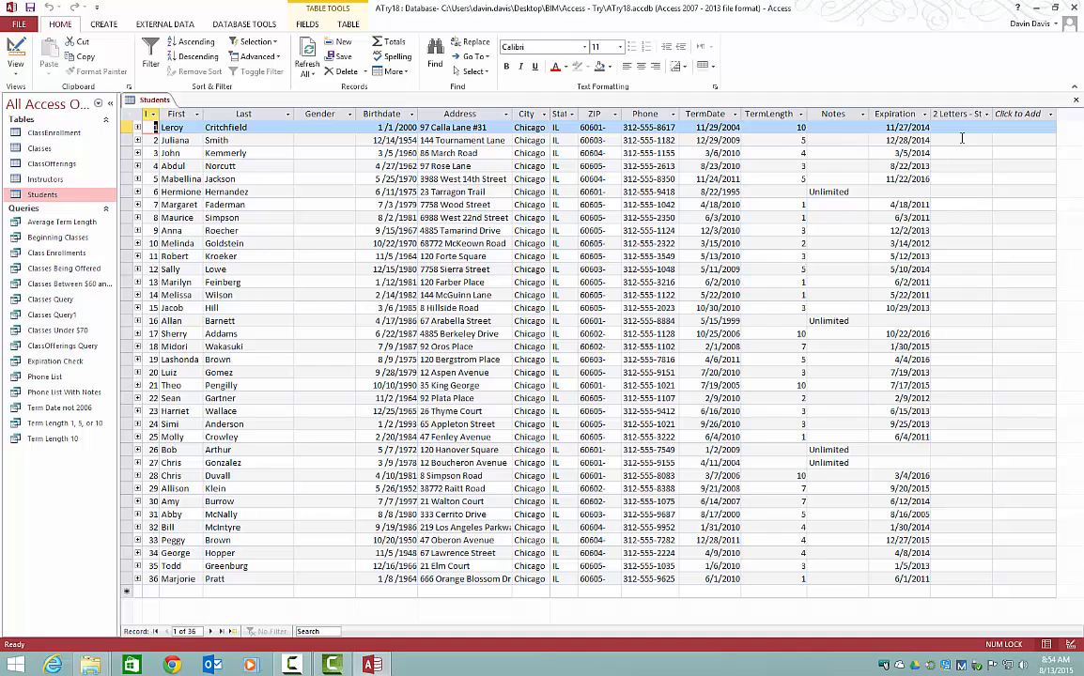
# Step: Test the mask by entering IL in the first record's 2 Letters - State cell, then re-enter it as IL
pyautogui.click(949, 128)
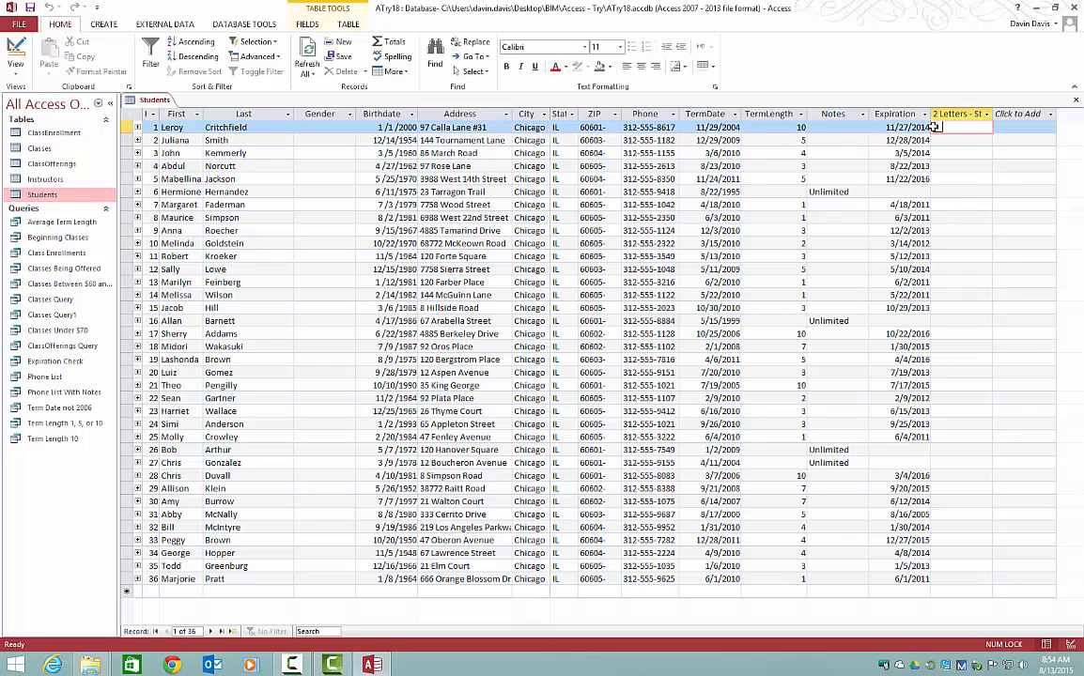
pyautogui.click(934, 127)
pyautogui.click(937, 126)
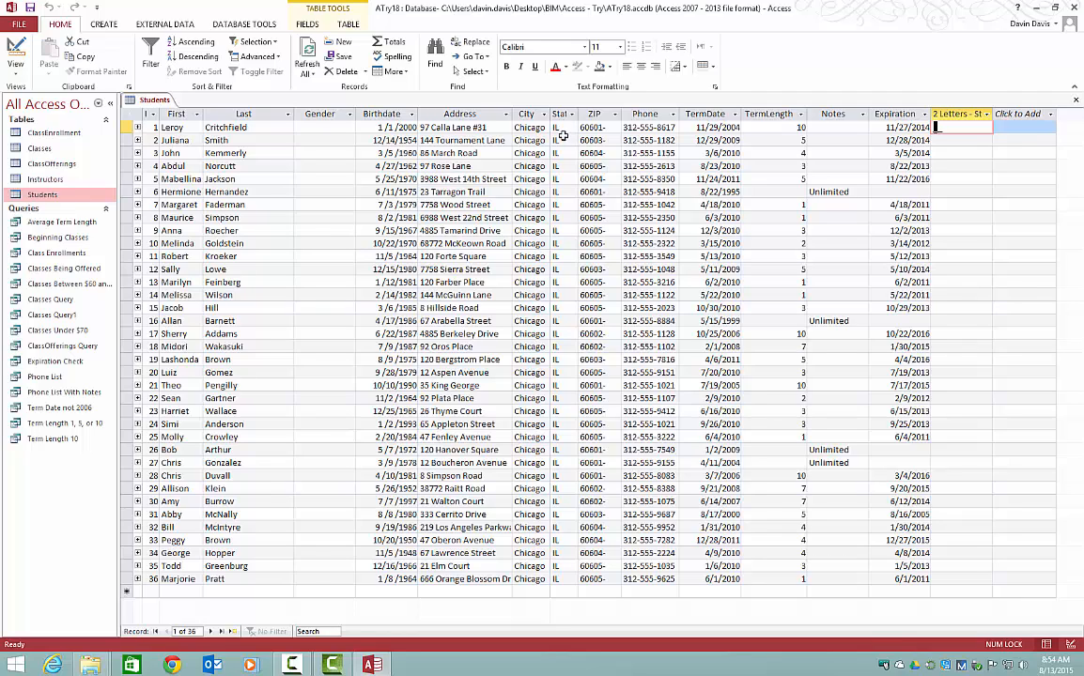
pyautogui.write('IL')
pyautogui.press('Tab')
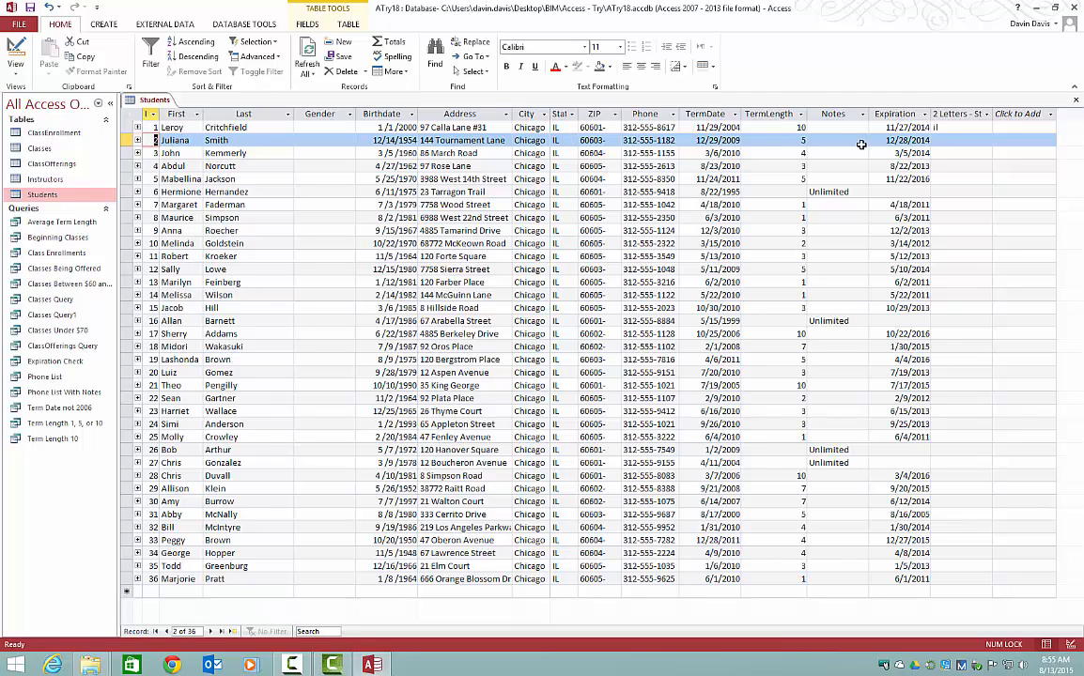
pyautogui.click(935, 127)
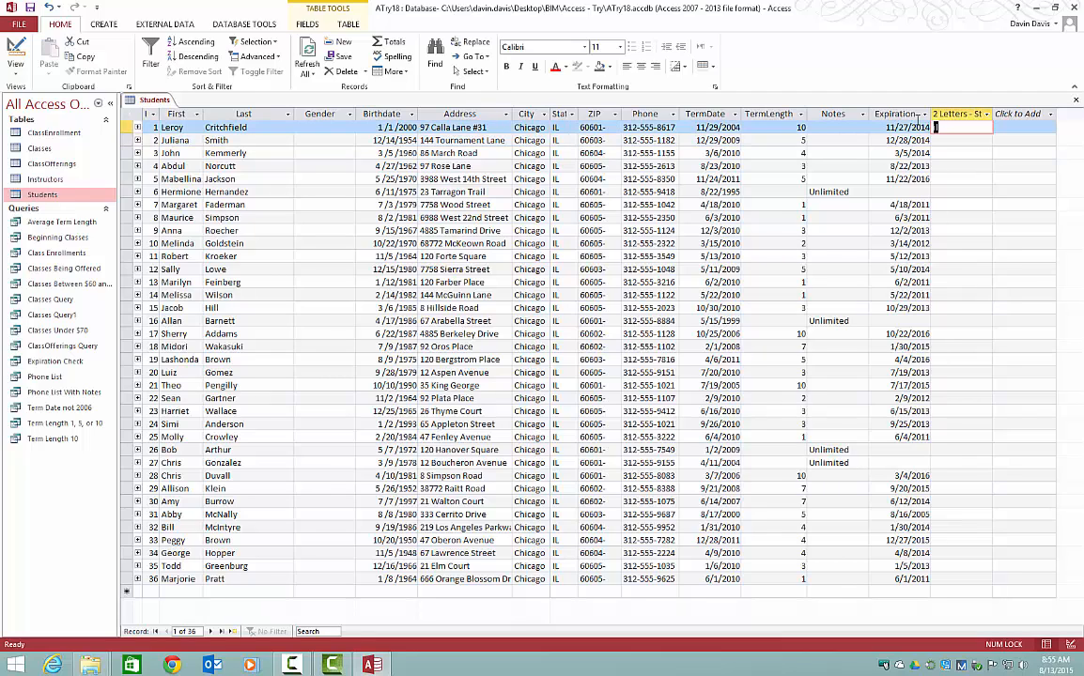
pyautogui.write('IL')
# Step: Return to Design view and open the 2 Letters - State field's input mask for editing
pyautogui.rightClick(148, 99)
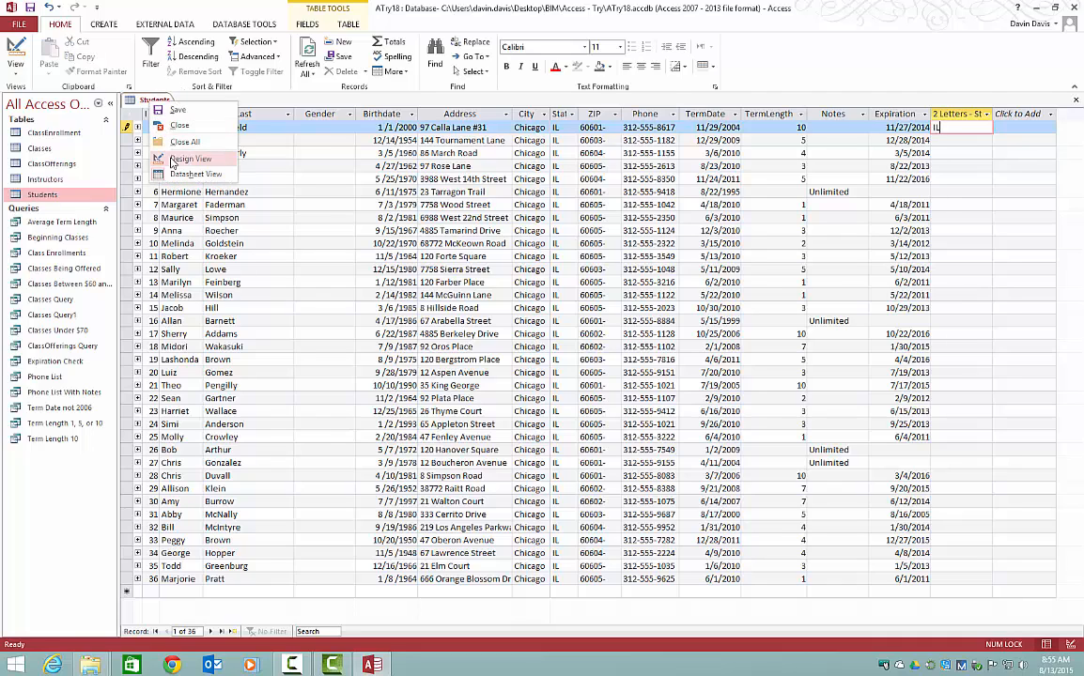
pyautogui.click(159, 158)
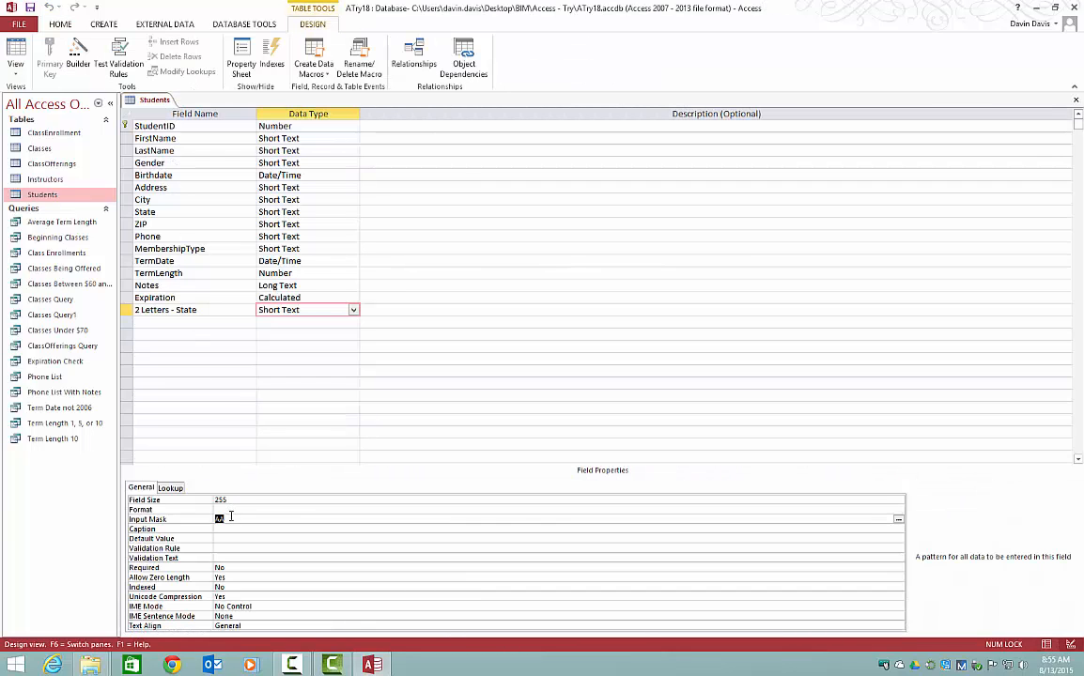
pyautogui.click(224, 519)
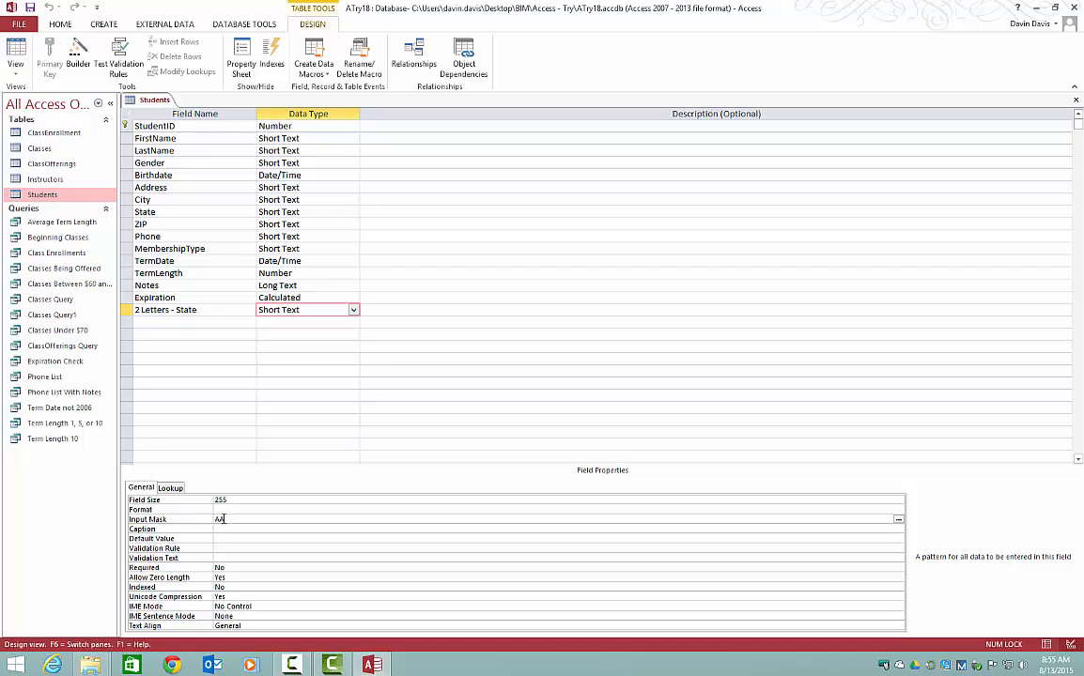